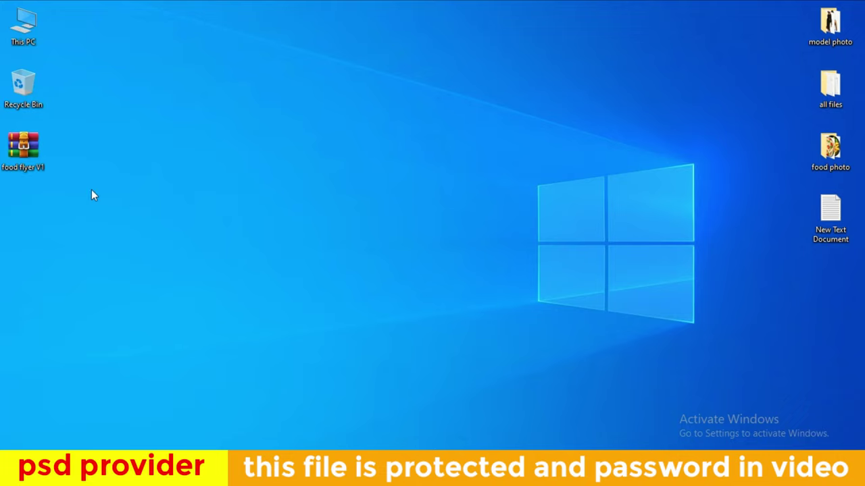
# Step: Extract food flyer V1.rar onto the desktop, entering the archive password when prompted
pyautogui.rightClick(33, 148)
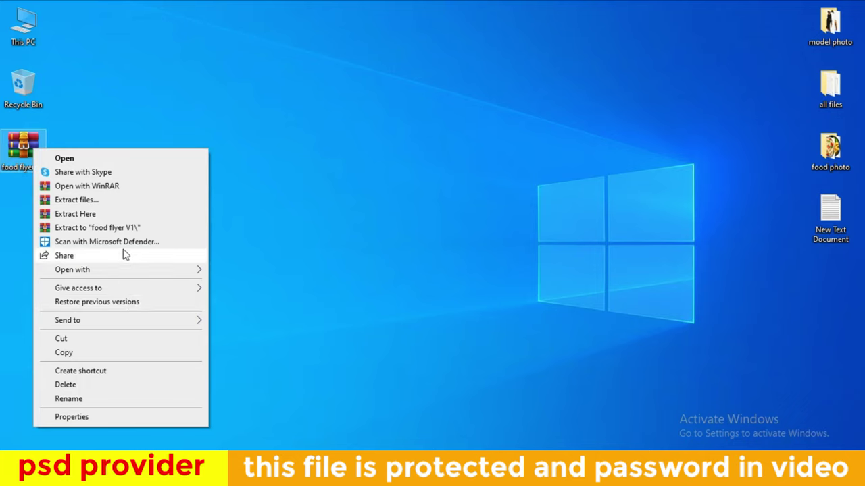
pyautogui.click(121, 213)
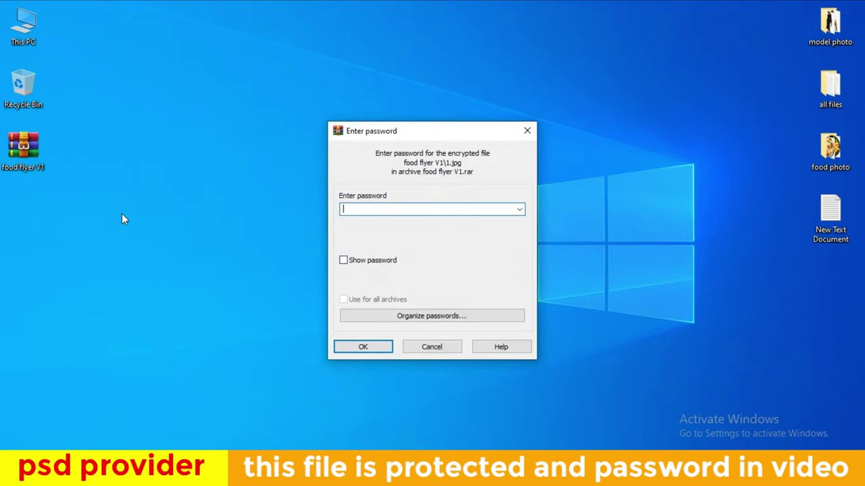
pyautogui.press('capslock')
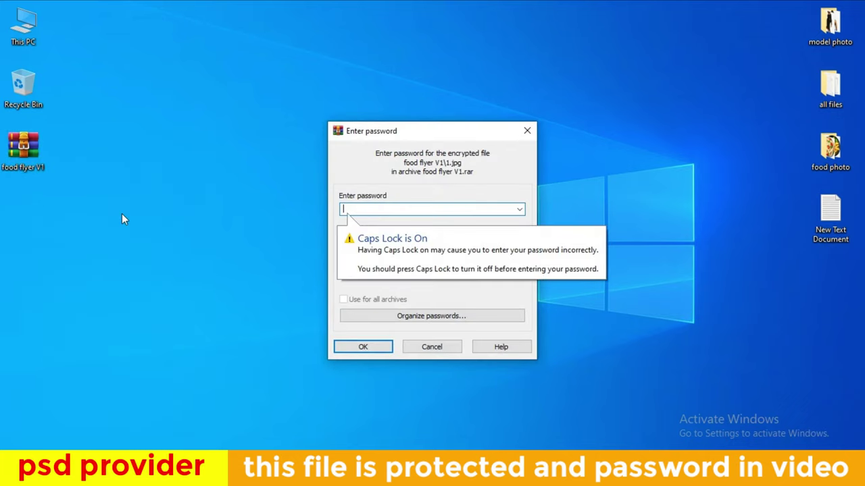
pyautogui.write('P')
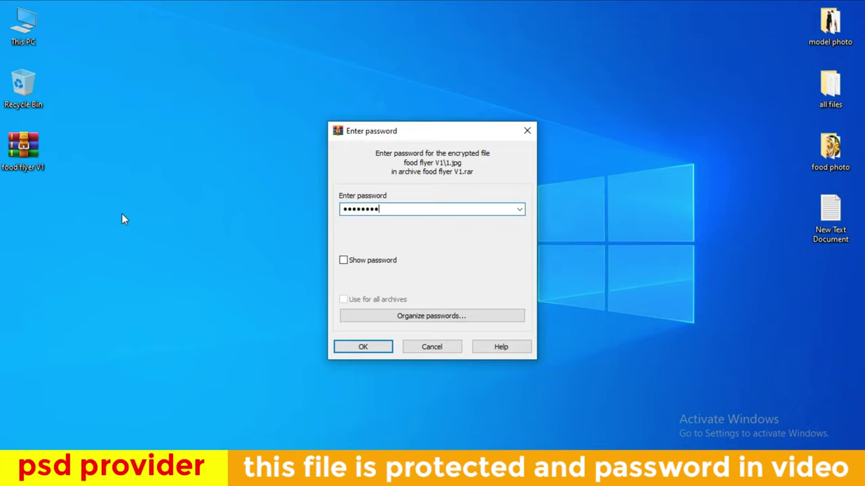
pyautogui.press('Return')
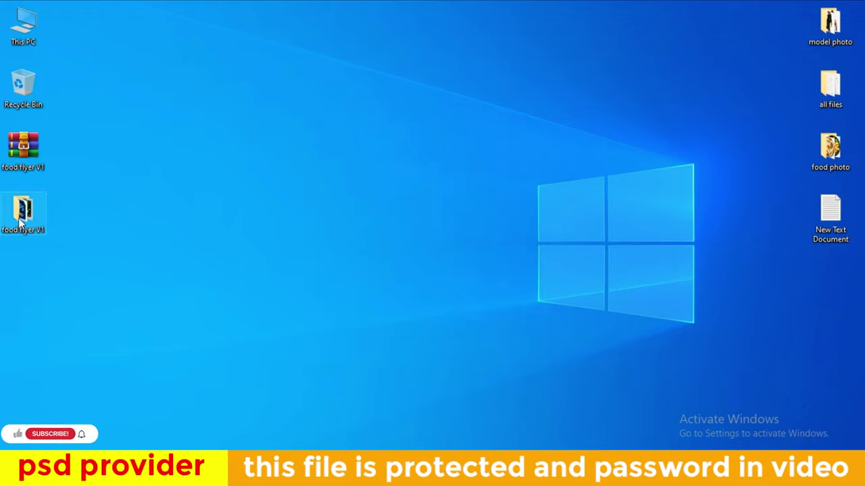
# Step: Move the extracted food flyer V1 folder to mid-desktop, open it, and view 1.jpg
pyautogui.moveTo(23, 211); pyautogui.dragTo(362, 179)
pyautogui.click(587, 136)
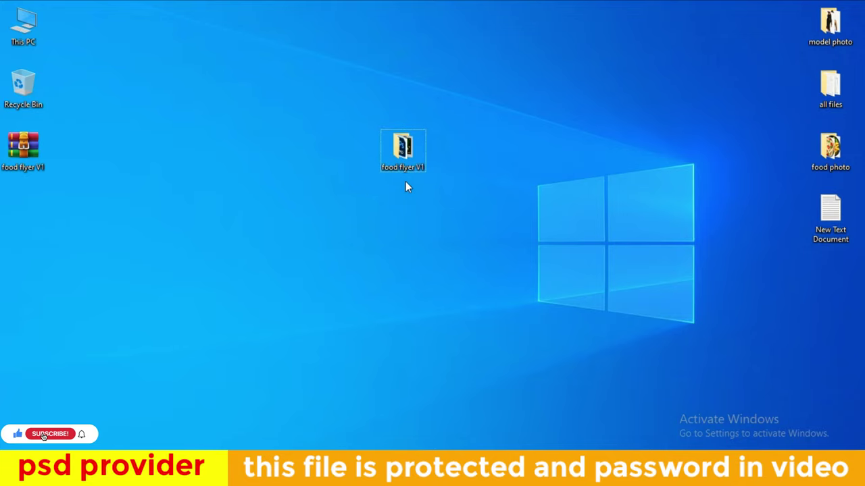
pyautogui.doubleClick(403, 147)
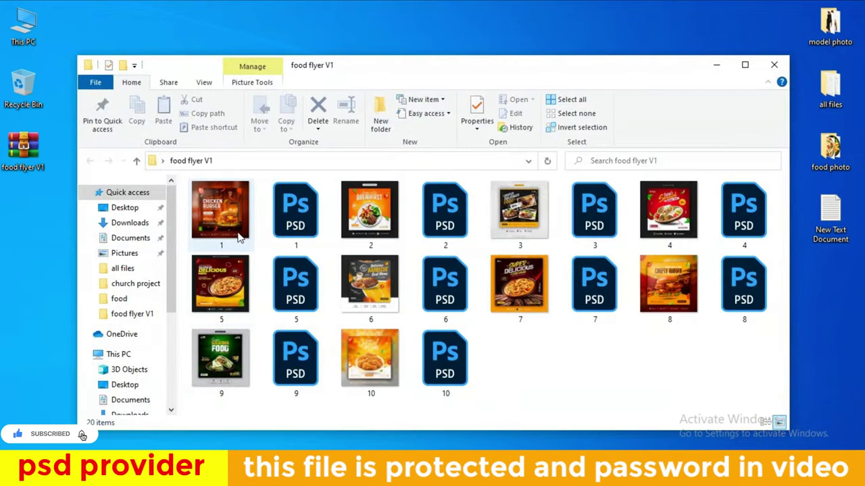
pyautogui.doubleClick(236, 230)
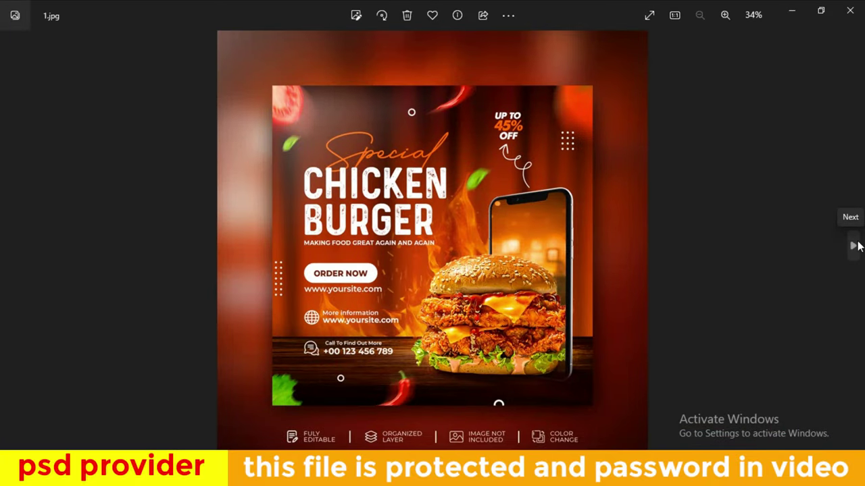
# Step: Browse the flyer previews through 10.jpg, then close Windows Photos
pyautogui.click(854, 246)
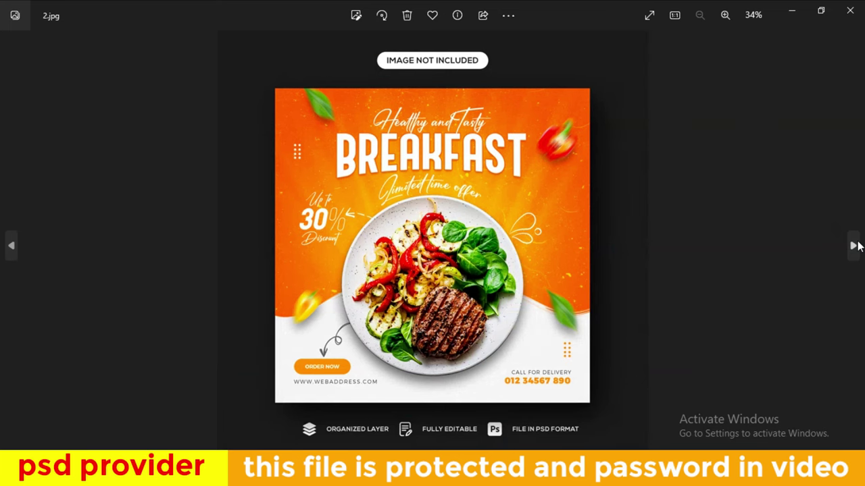
pyautogui.click(854, 246)
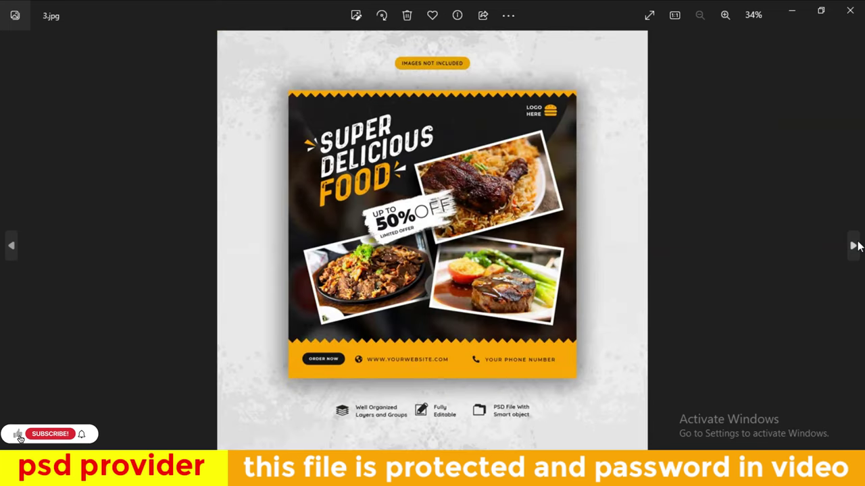
pyautogui.click(853, 246)
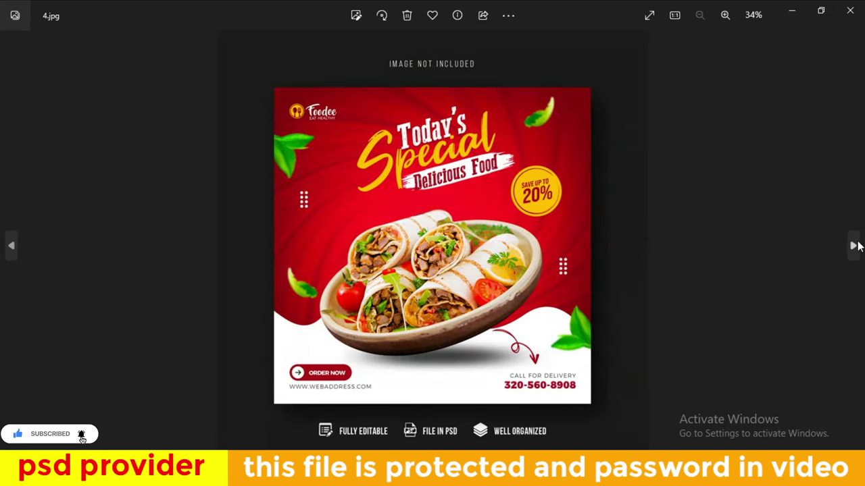
pyautogui.click(853, 246)
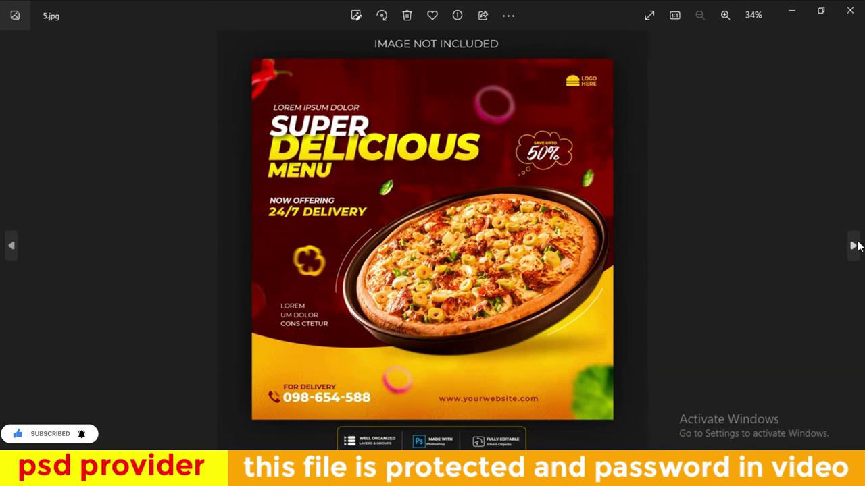
pyautogui.click(853, 246)
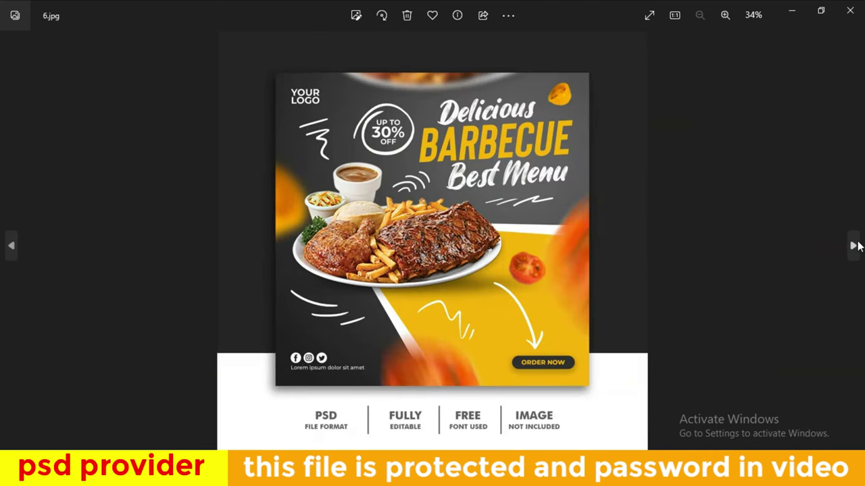
pyautogui.click(853, 246)
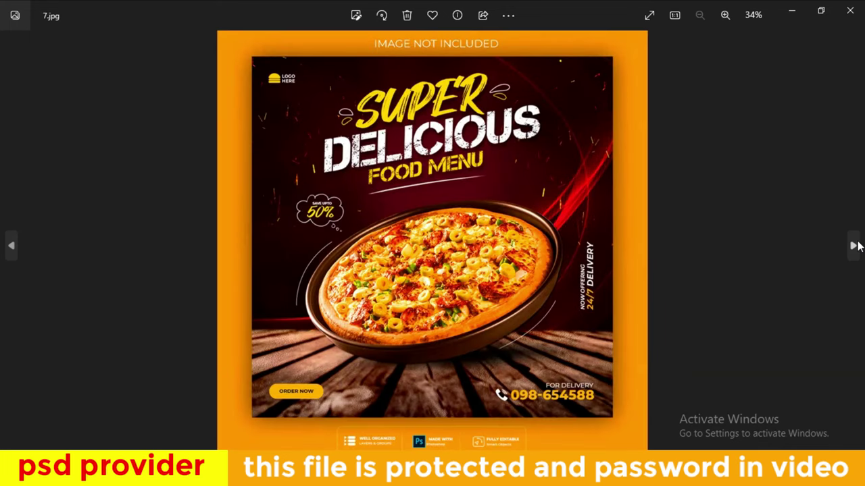
pyautogui.click(854, 245)
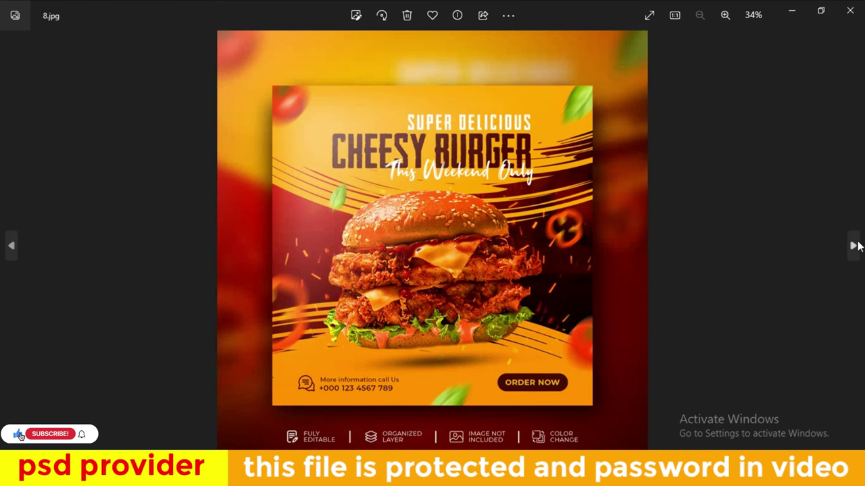
pyautogui.click(854, 246)
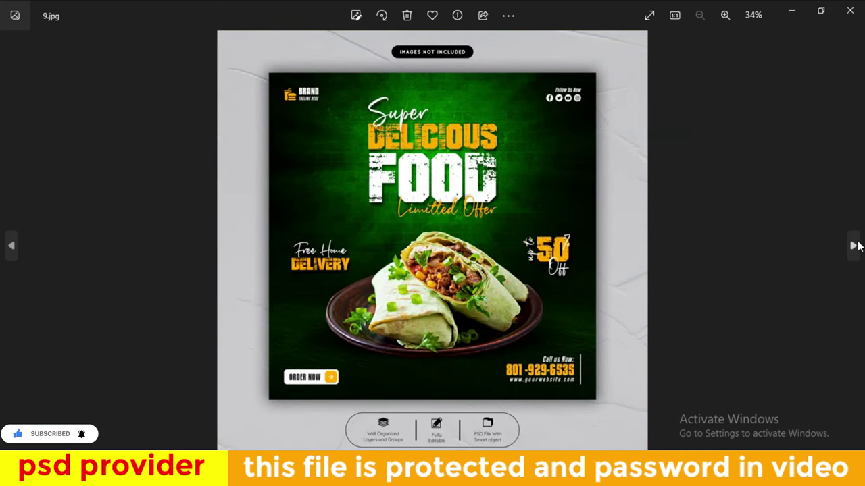
pyautogui.click(854, 245)
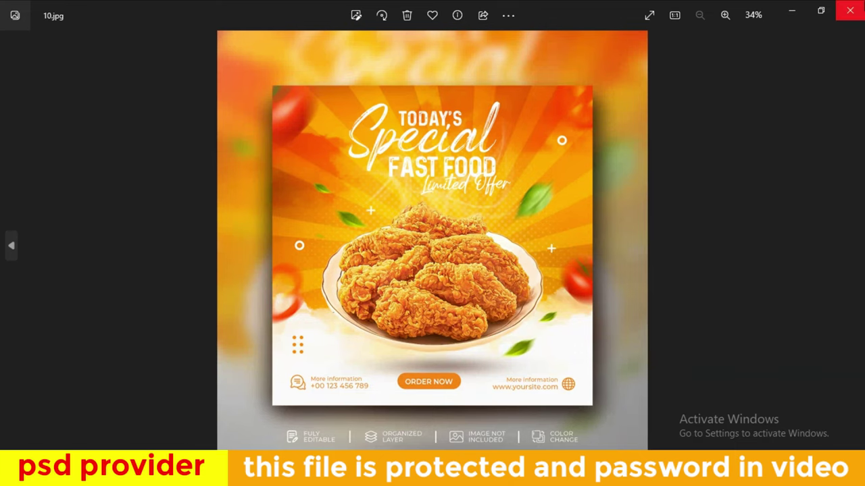
pyautogui.click(850, 10)
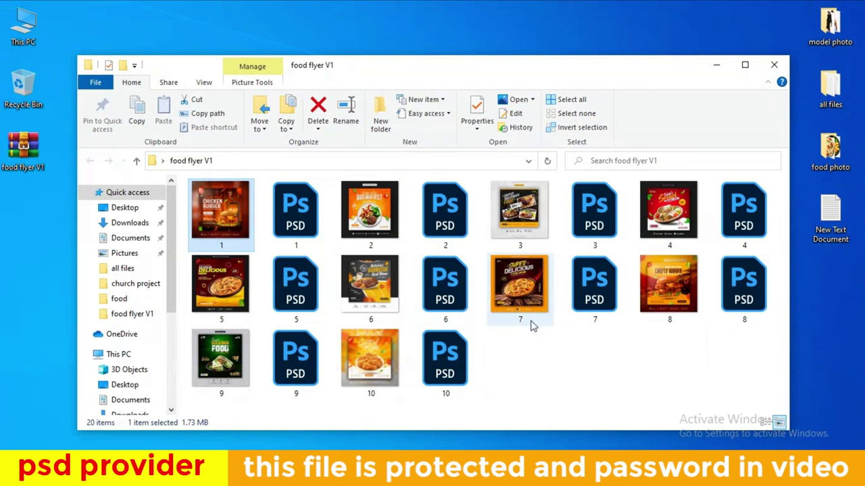
# Step: Open 1.psd in Photoshop and select its Burger placeholder layer with the Move tool
pyautogui.doubleClick(284, 216)
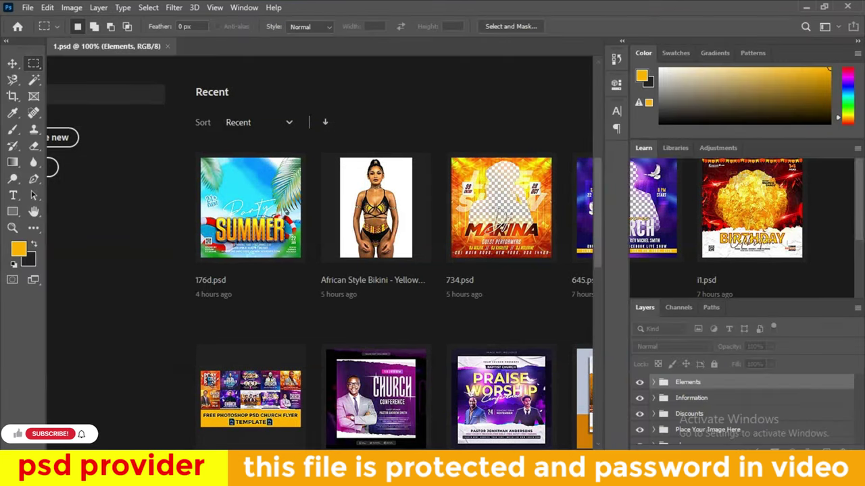
pyautogui.scroll(-2, 361, 290)
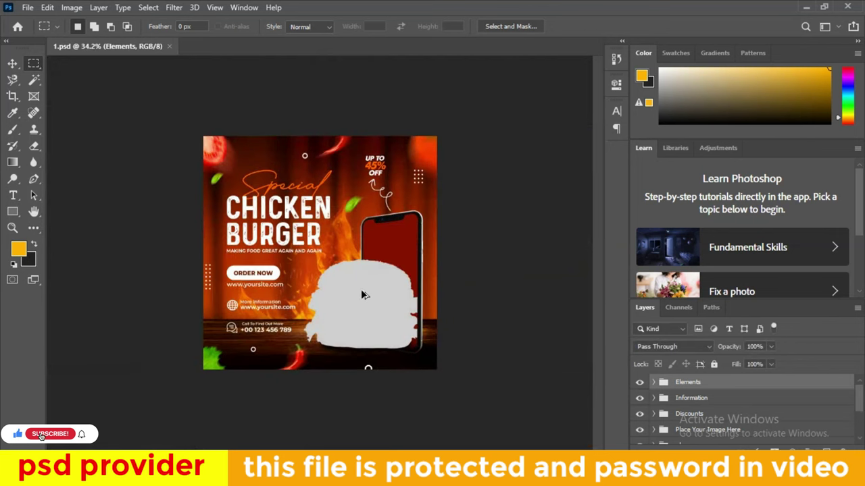
pyautogui.scroll(2, 372, 291)
pyautogui.scroll(1, 372, 290)
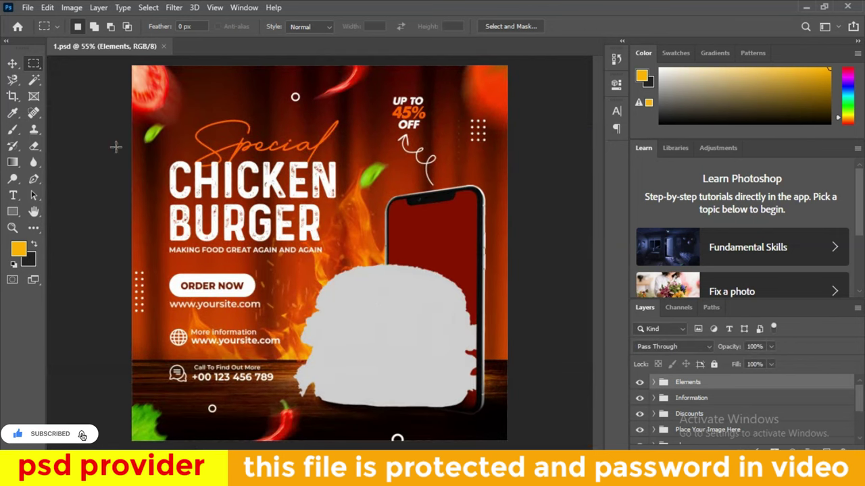
pyautogui.click(12, 63)
pyautogui.click(390, 348)
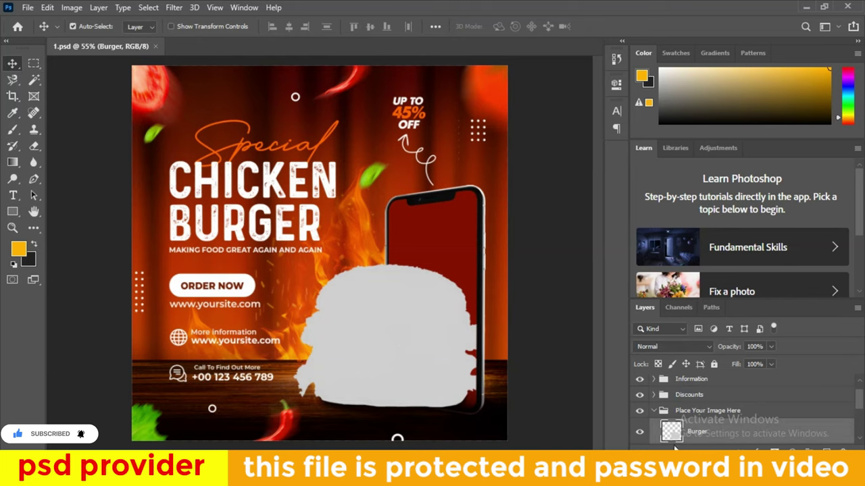
pyautogui.click(640, 432)
# Step: Convert the Burger layer to a smart object and open its contents as Burger.psb
pyautogui.doubleClick(662, 425)
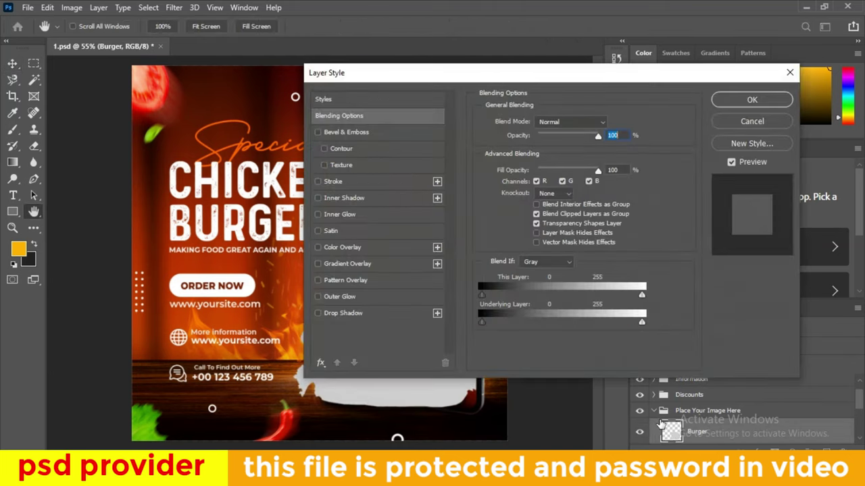
pyautogui.click(752, 122)
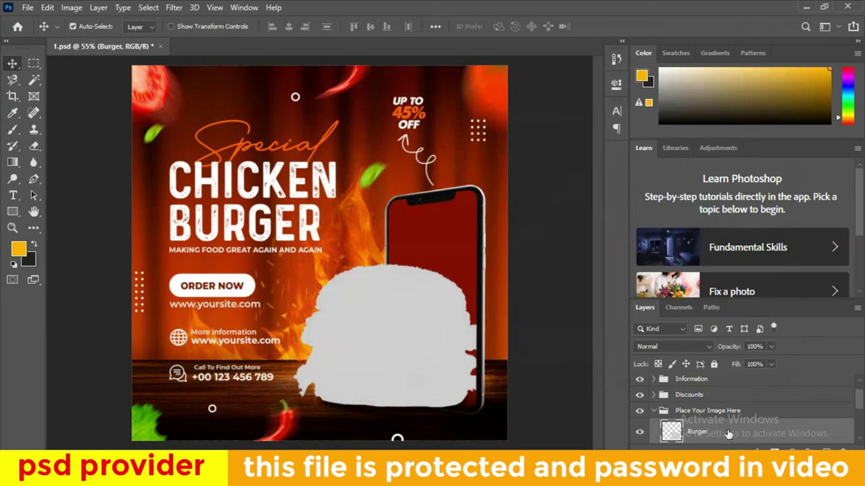
pyautogui.rightClick(728, 430)
pyautogui.click(603, 177)
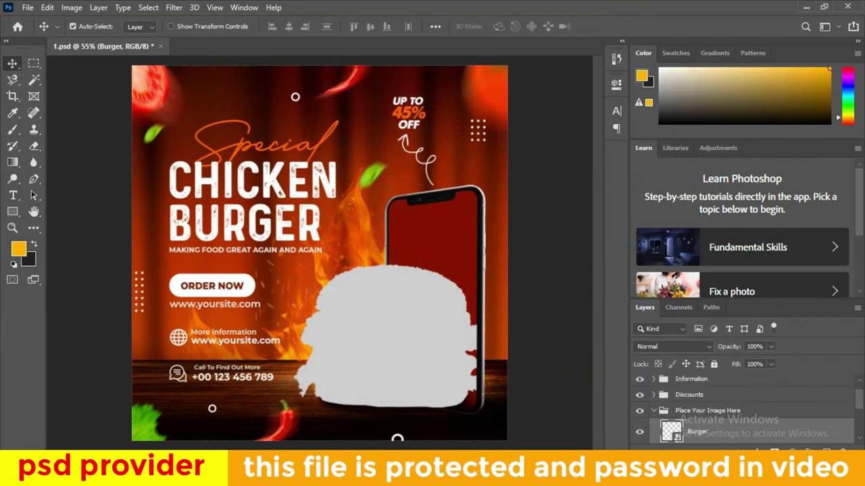
pyautogui.doubleClick(671, 431)
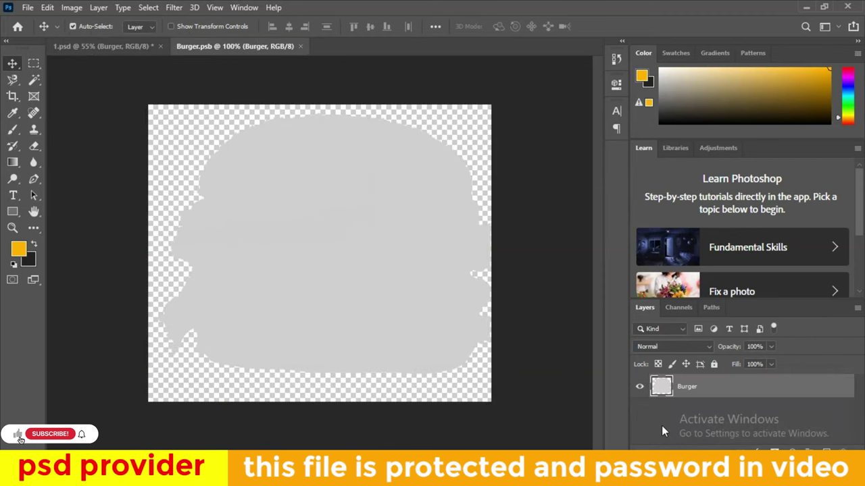
# Step: Hide the grey placeholder in Burger.psb and select pngegg (60) in the food photo folder
pyautogui.click(639, 388)
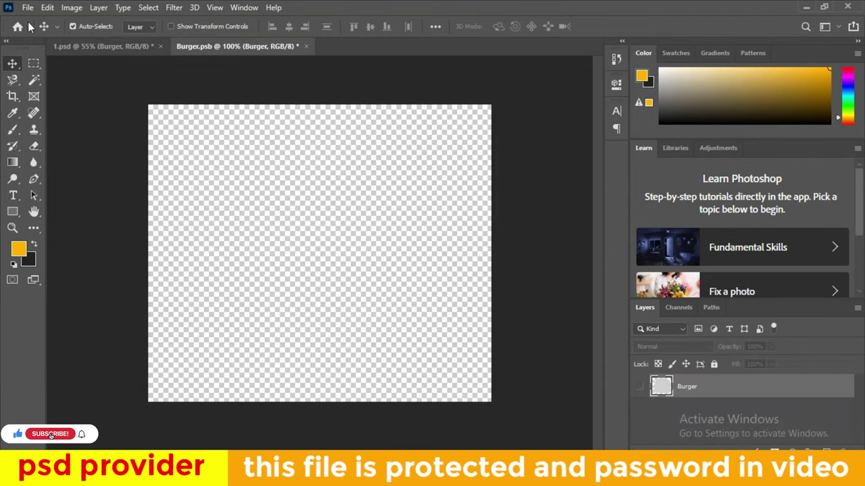
pyautogui.click(802, 8)
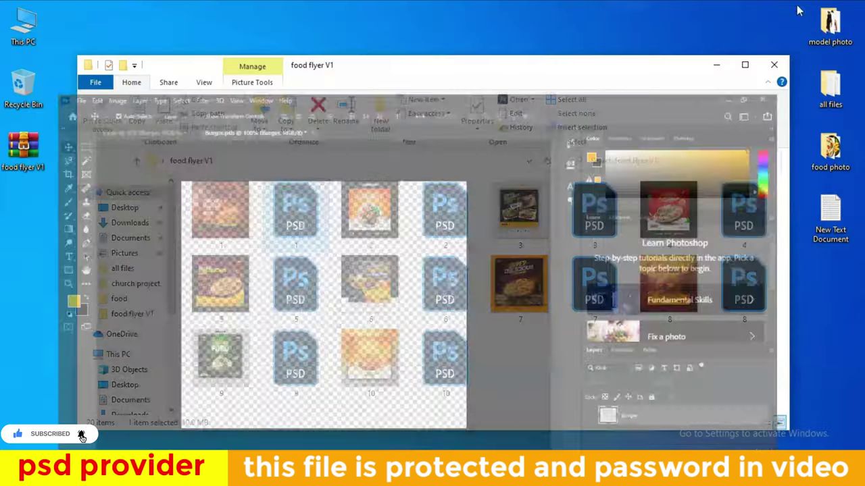
pyautogui.click(716, 65)
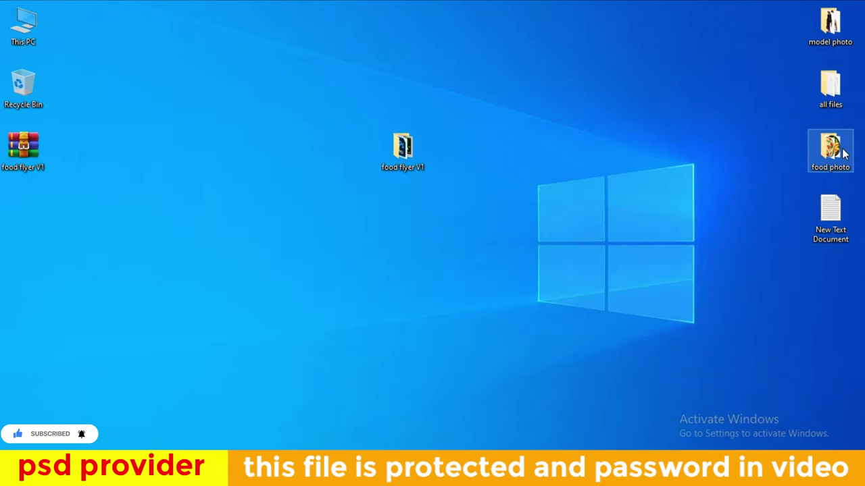
pyautogui.doubleClick(844, 154)
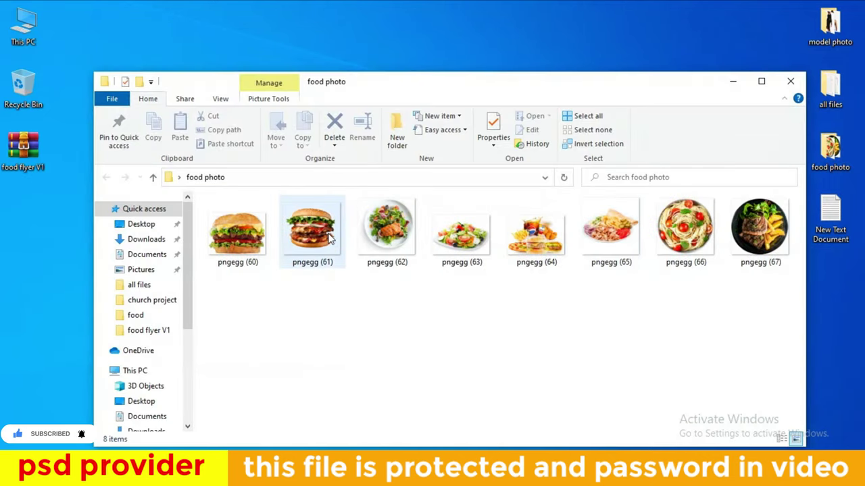
pyautogui.click(246, 233)
# Step: Drag pngegg (60) into Burger.psb, scale it down slightly, commit, and close the tab
pyautogui.moveTo(285, 266)
pyautogui.mouseDown()
pyautogui.moveTo(308, 253)
pyautogui.moveTo(305, 244)
pyautogui.mouseUp()
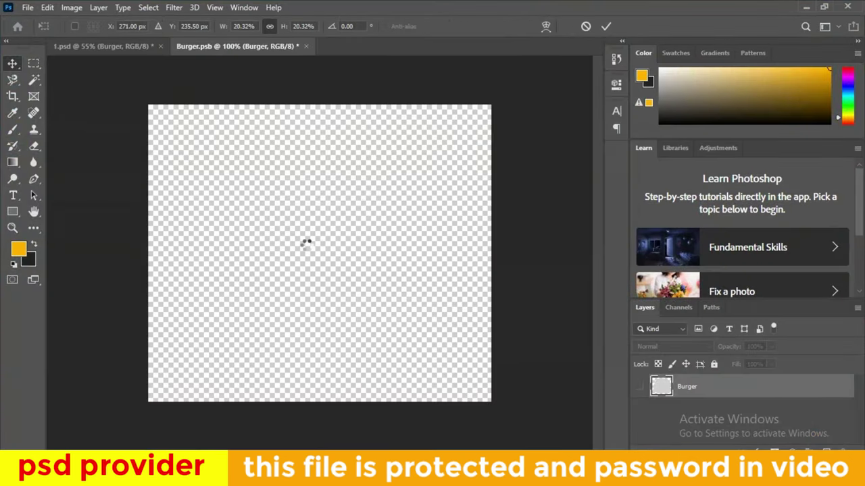
pyautogui.moveTo(495, 127); pyautogui.dragTo(477, 139)
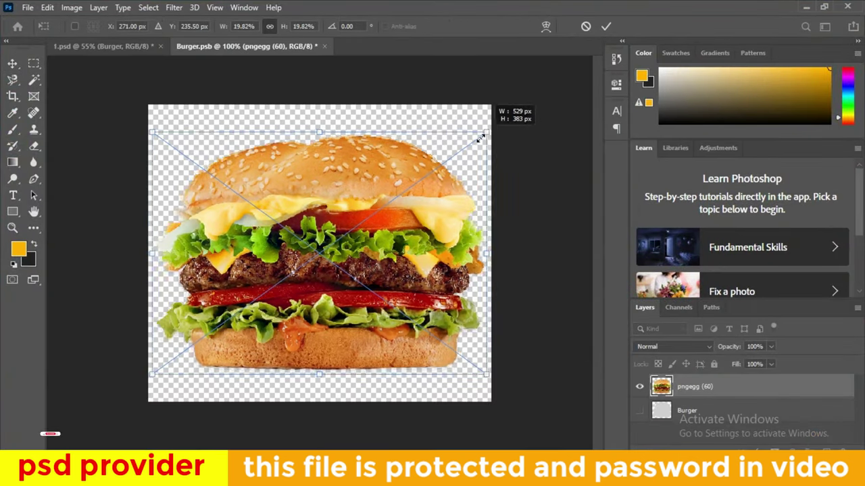
pyautogui.click(605, 27)
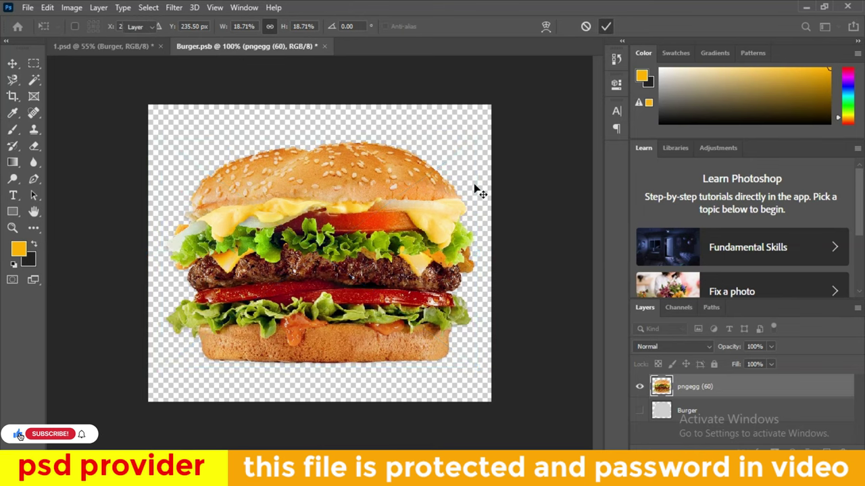
pyautogui.click(324, 46)
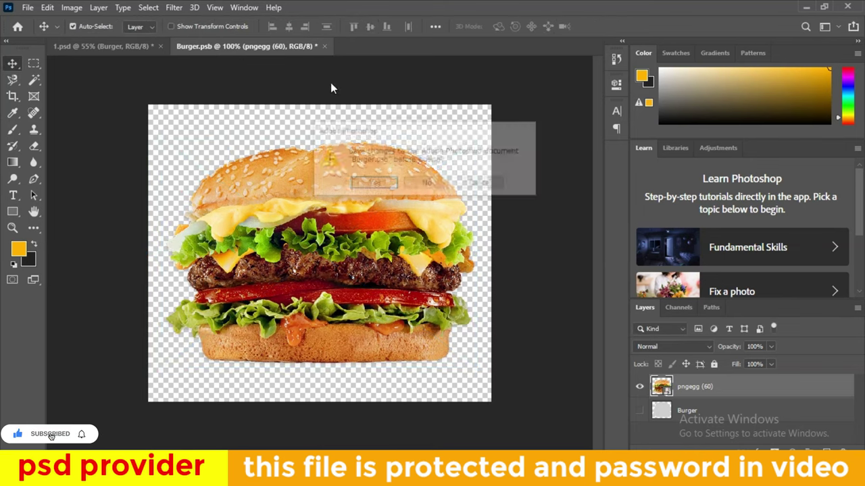
# Step: Save Burger.psb to update the Chicken Burger flyer, check it, then close 1.psd without saving
pyautogui.click(374, 182)
pyautogui.scroll(-2, 405, 243)
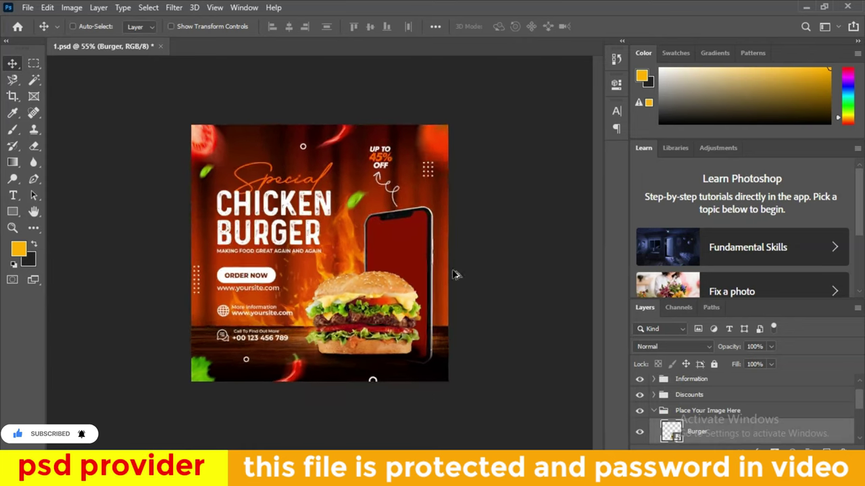
pyautogui.scroll(-2, 434, 367)
pyautogui.scroll(3, 338, 324)
pyautogui.scroll(2, 305, 304)
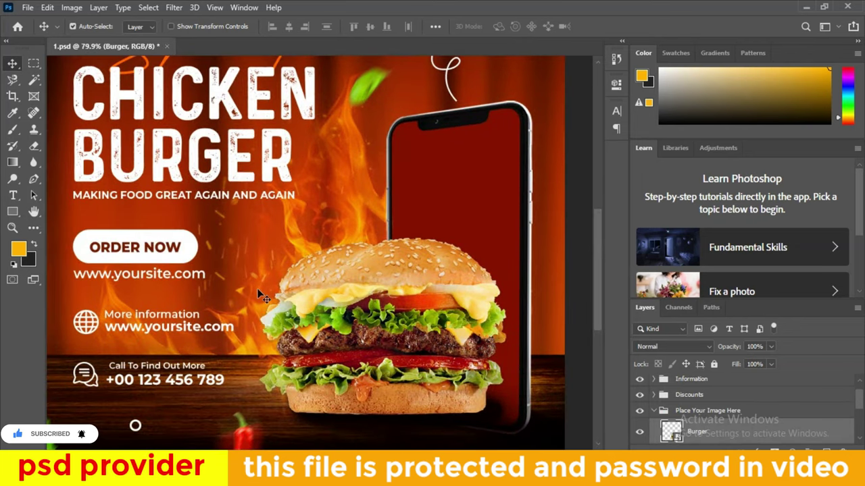
pyautogui.scroll(-2, 311, 284)
pyautogui.scroll(1, 358, 275)
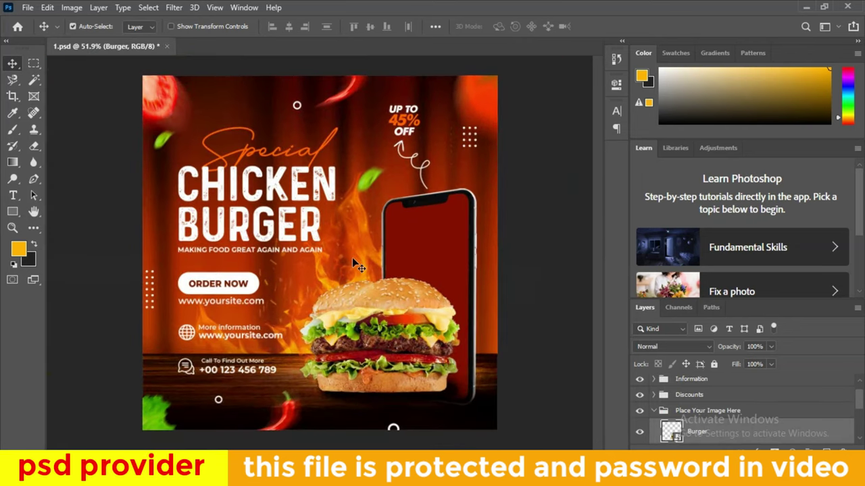
pyautogui.click(167, 46)
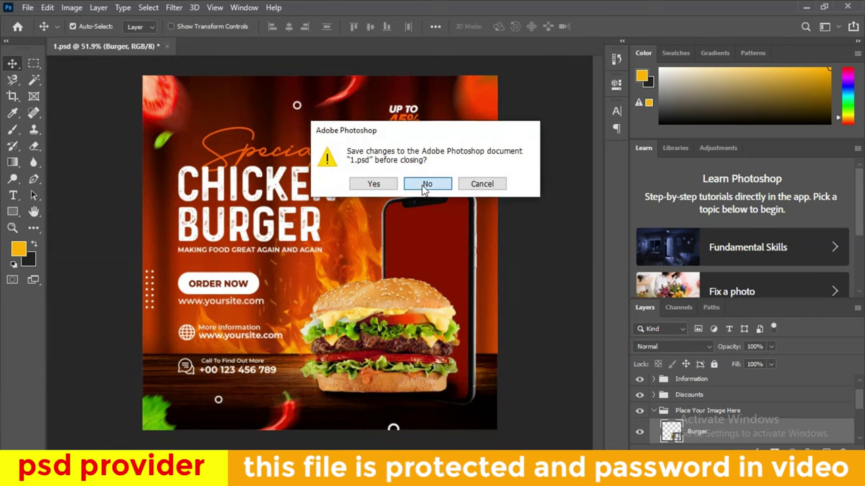
pyautogui.click(428, 184)
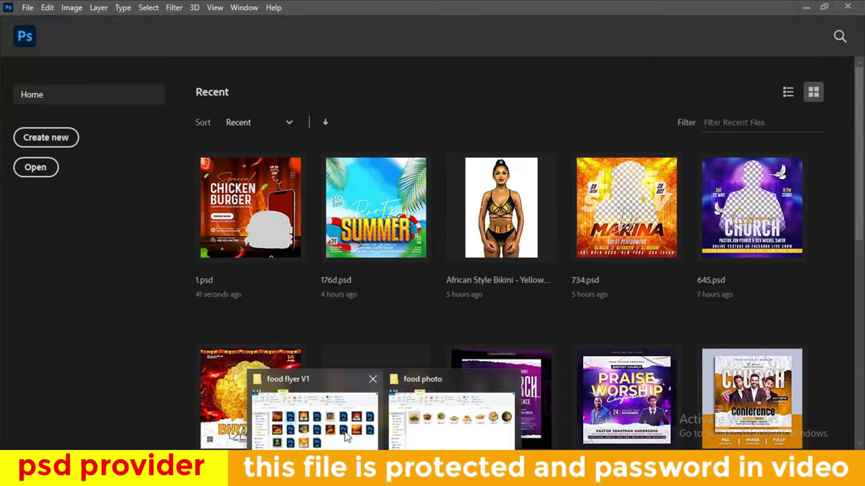
# Step: Open 2.psd keeping layers, hide guides, and select the Place your Image circle layer
pyautogui.click(368, 439)
pyautogui.doubleClick(445, 206)
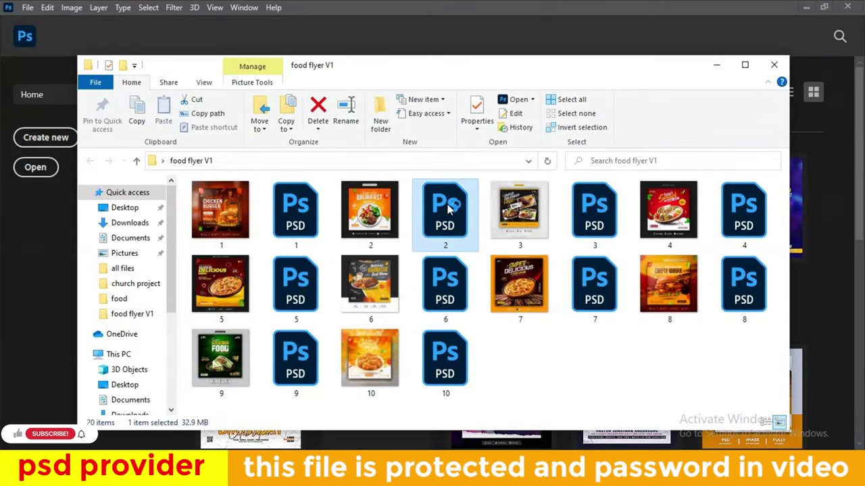
pyautogui.press('Return')
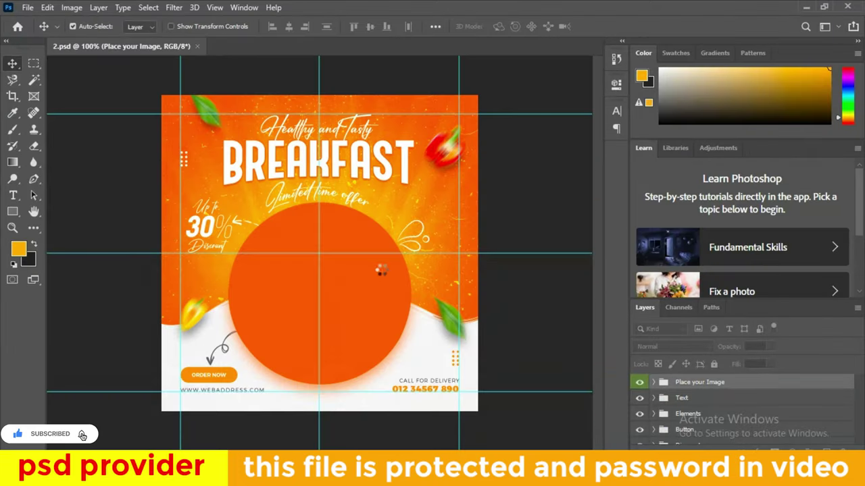
pyautogui.scroll(-2, 380, 280)
pyautogui.scroll(1, 395, 323)
pyautogui.scroll(1, 395, 323)
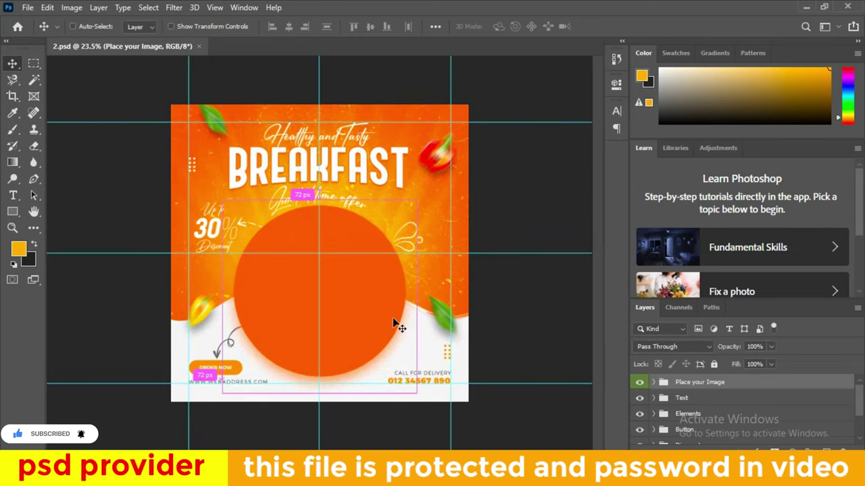
pyautogui.hotkey('ctrl', ';')
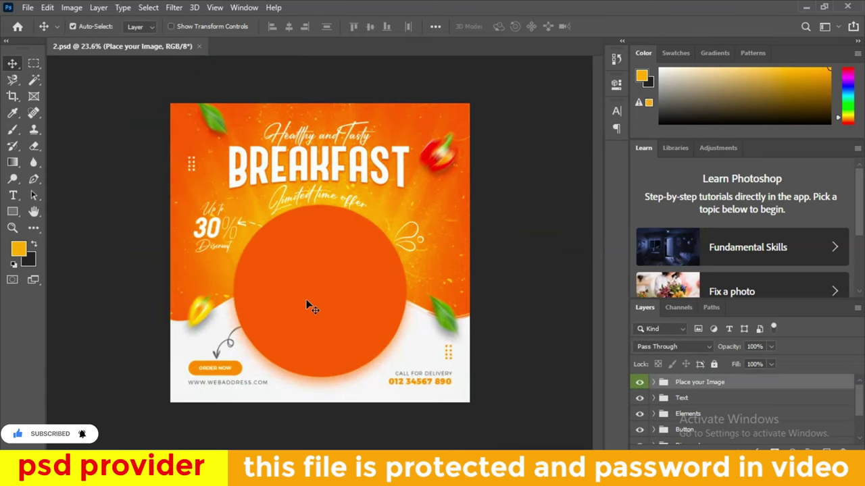
pyautogui.keyDown('ctrl'); pyautogui.click(309, 304); pyautogui.keyUp('ctrl')
pyautogui.click(639, 403)
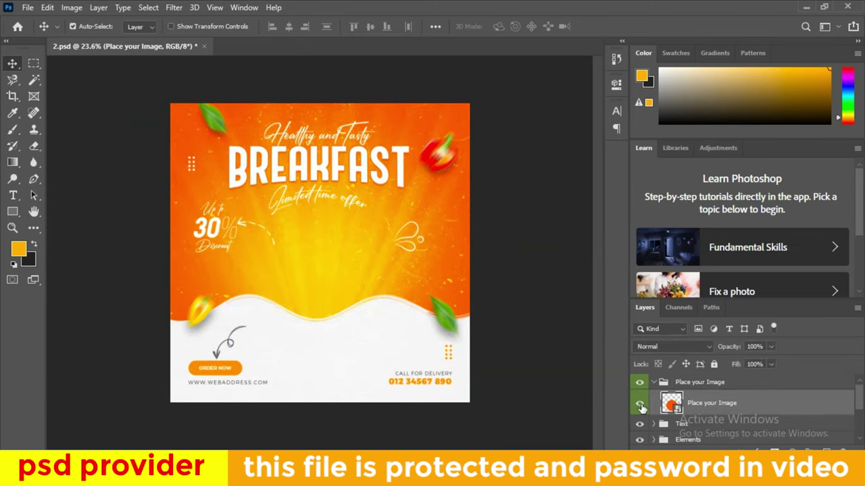
# Step: Inside the placeholder smart object, hide the orange circle and place pngegg (66), scaled slightly down
pyautogui.doubleClick(671, 404)
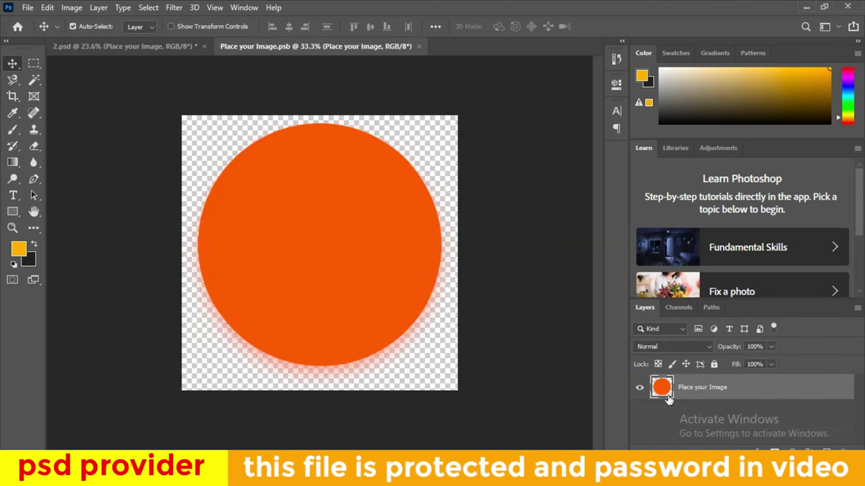
pyautogui.click(639, 390)
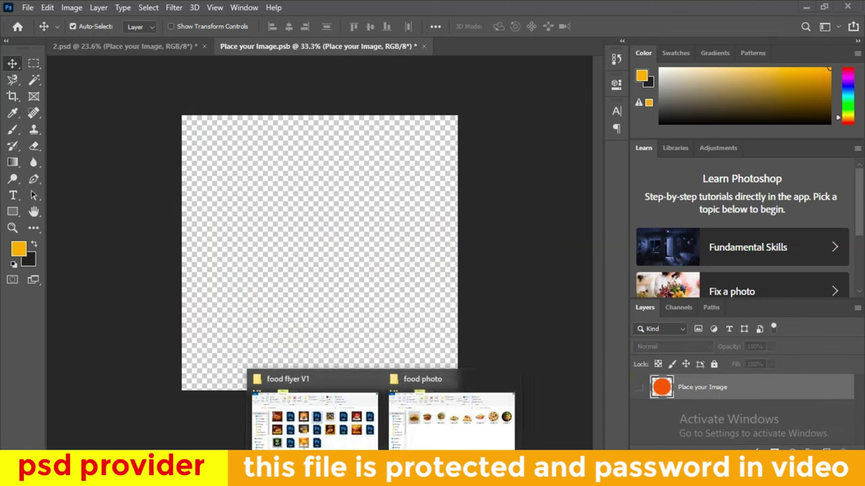
pyautogui.click(440, 422)
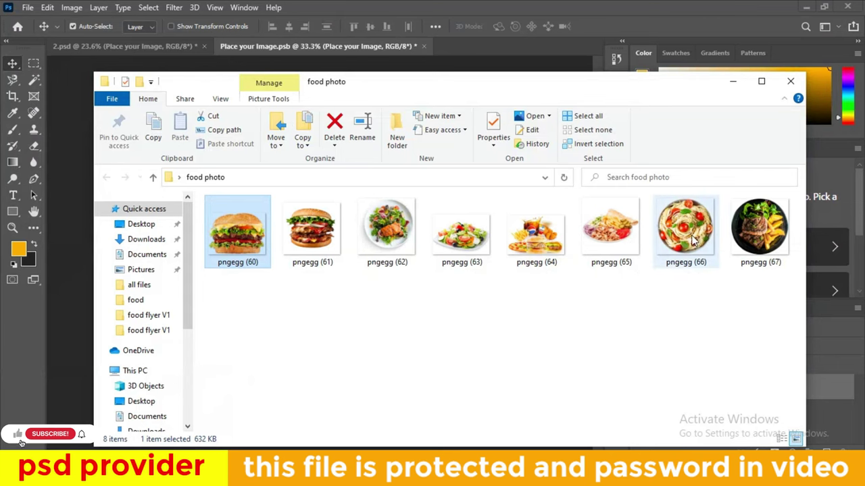
pyautogui.moveTo(689, 236)
pyautogui.mouseDown()
pyautogui.moveTo(304, 419)
pyautogui.moveTo(342, 255)
pyautogui.mouseUp()
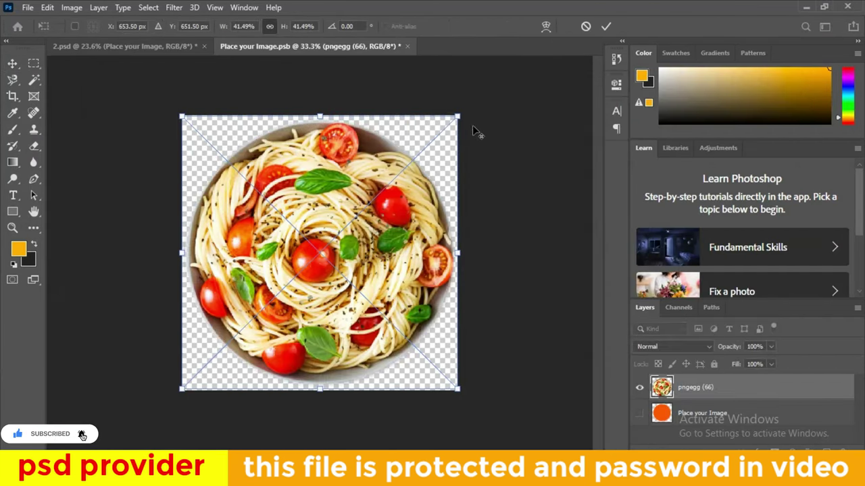
pyautogui.moveTo(459, 116); pyautogui.dragTo(453, 125)
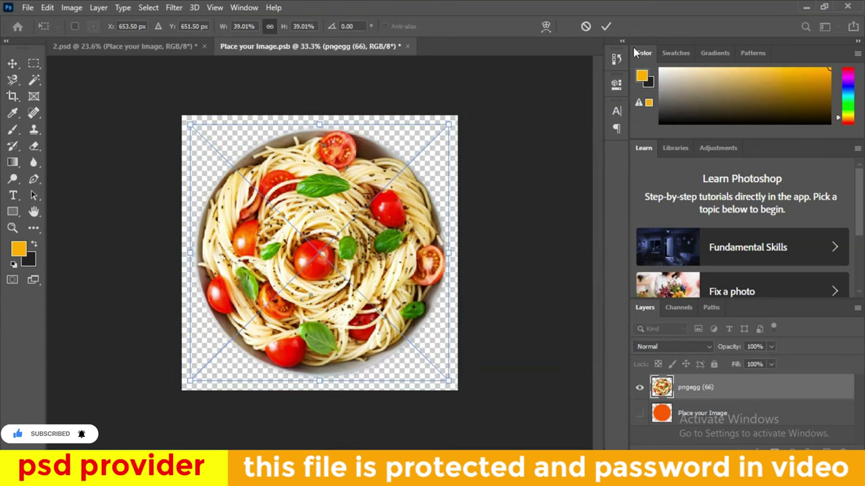
pyautogui.click(606, 26)
# Step: Save the smart object into 2.psd, review the flyer, then close it without saving
pyautogui.click(409, 47)
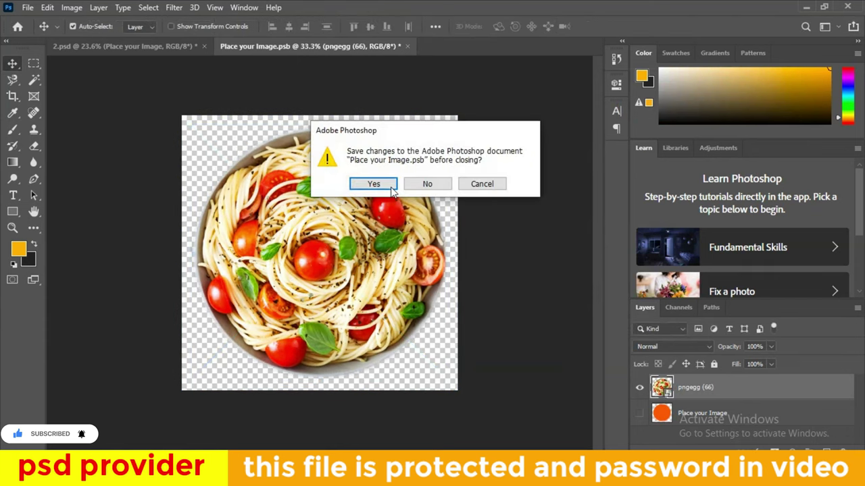
pyautogui.click(398, 183)
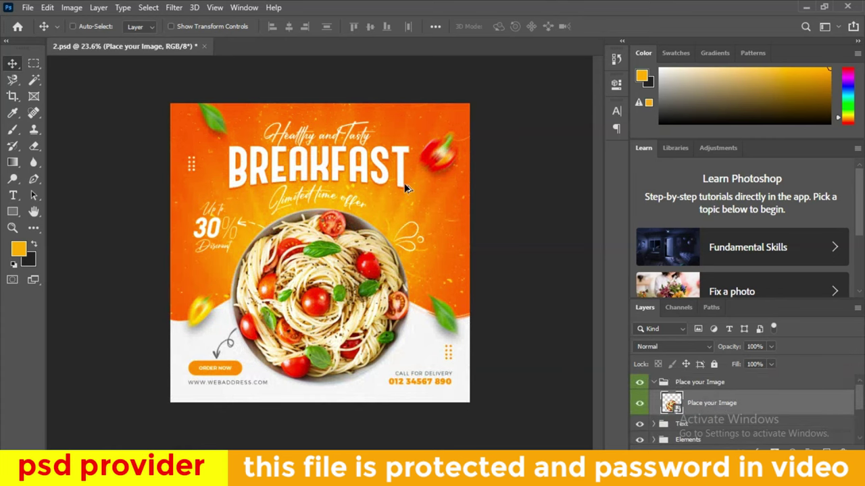
pyautogui.scroll(-2, 409, 277)
pyautogui.scroll(2, 473, 250)
pyautogui.scroll(2, 479, 248)
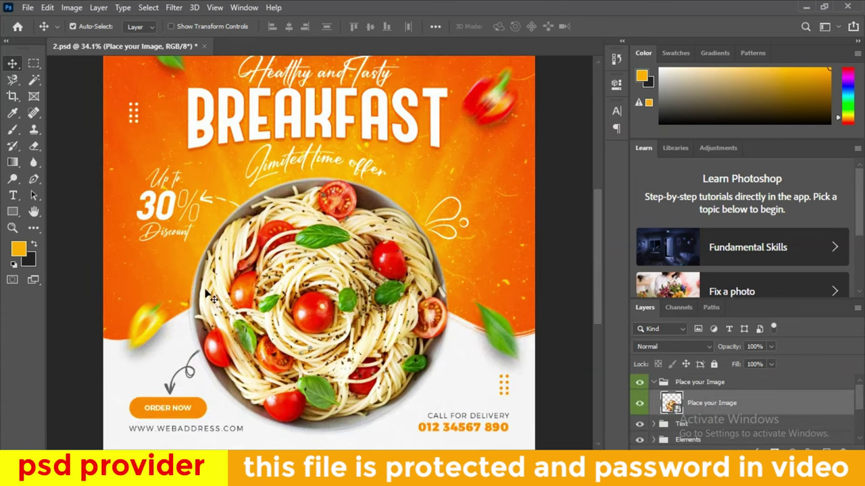
pyautogui.scroll(-2, 305, 258)
pyautogui.scroll(1, 287, 249)
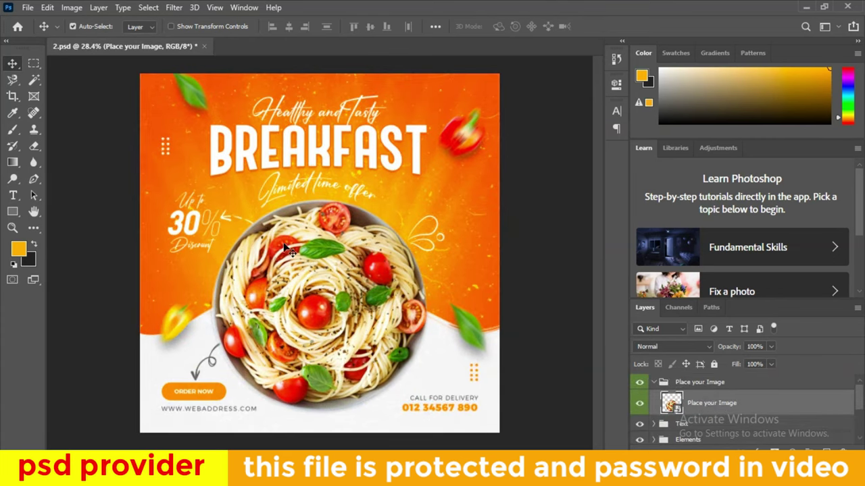
pyautogui.click(204, 46)
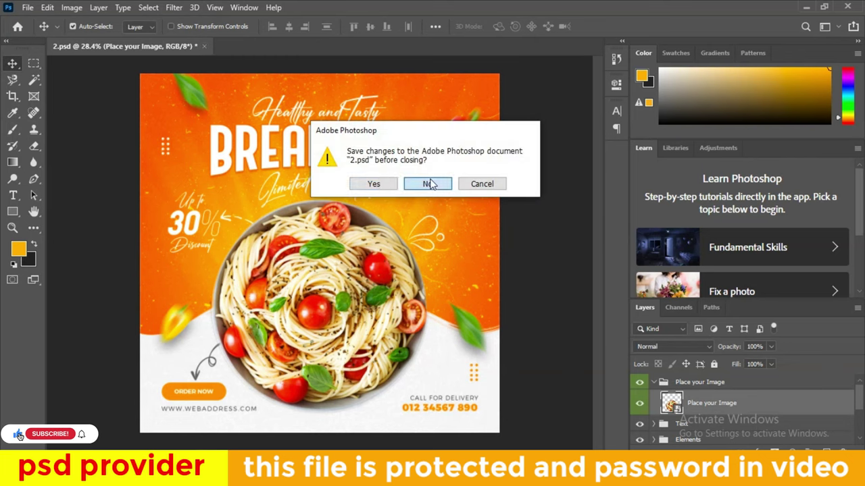
pyautogui.click(431, 184)
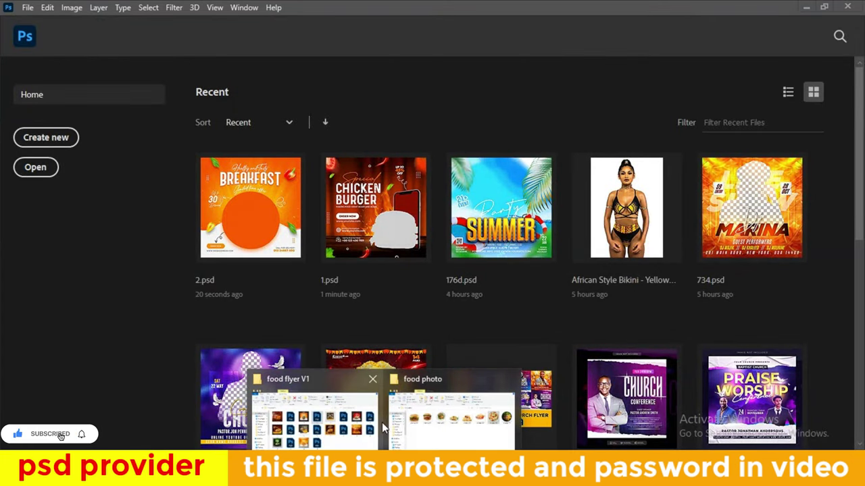
# Step: Open template 3.psd and select the bg layer in the image-01 group
pyautogui.click(377, 423)
pyautogui.click(591, 216)
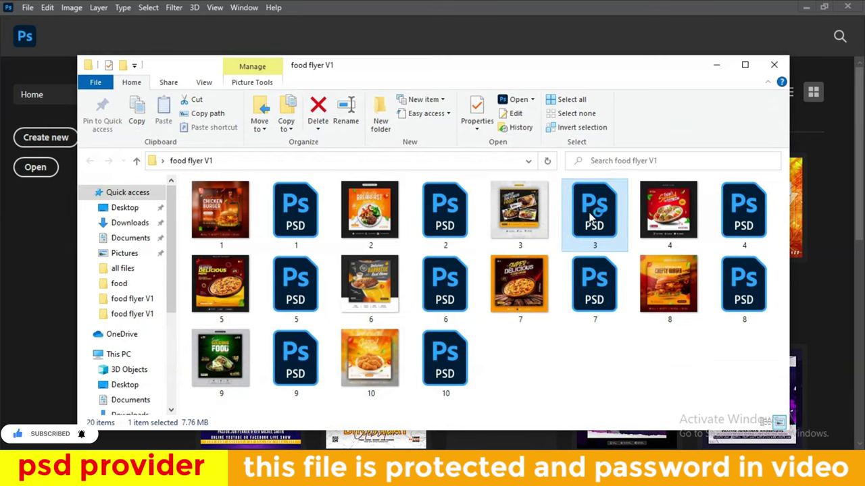
pyautogui.doubleClick(590, 216)
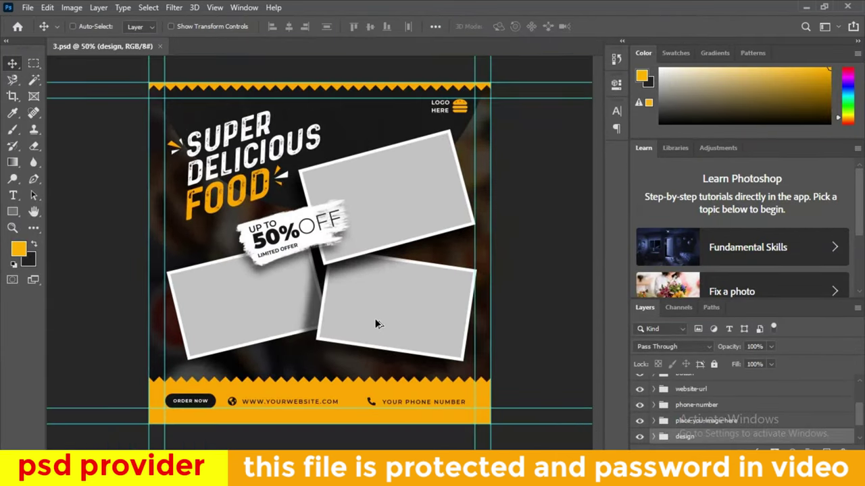
pyautogui.keyDown('ctrl'); pyautogui.click(393, 195); pyautogui.keyUp('ctrl')
pyautogui.scroll(-2, 322, 299)
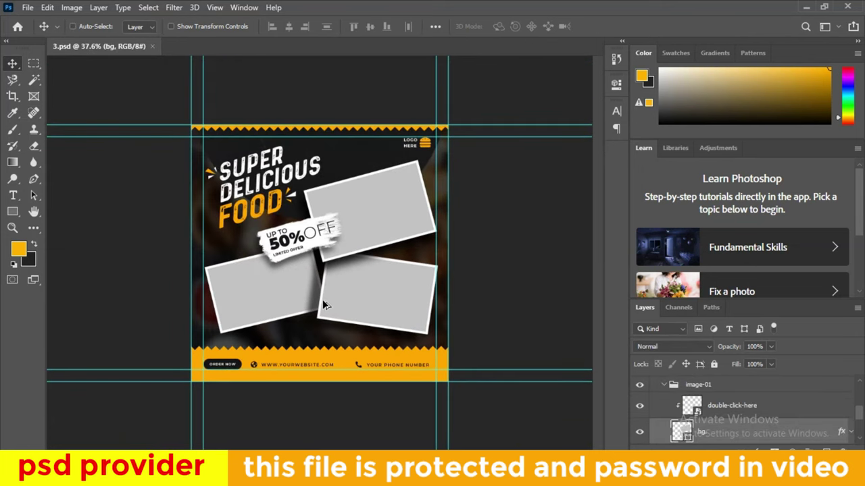
pyautogui.scroll(1, 322, 299)
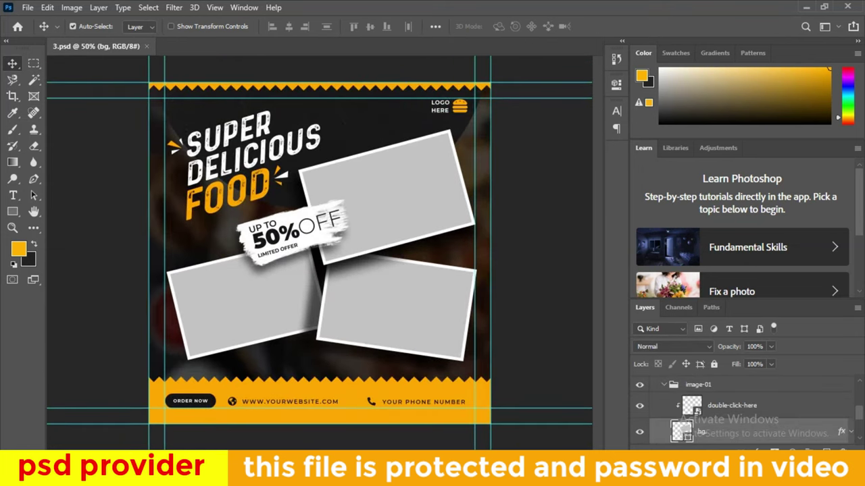
# Step: Identify the top-right photo placeholder and open its smart object as Layer 1.psb
pyautogui.doubleClick(679, 430)
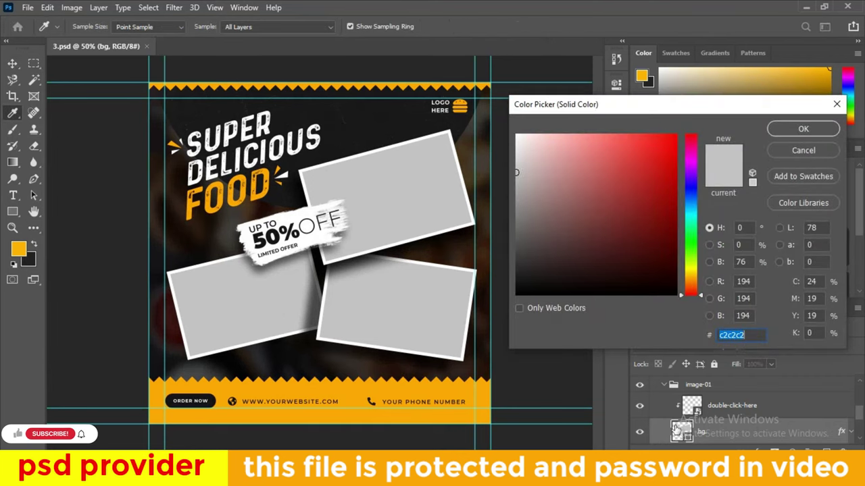
pyautogui.click(803, 130)
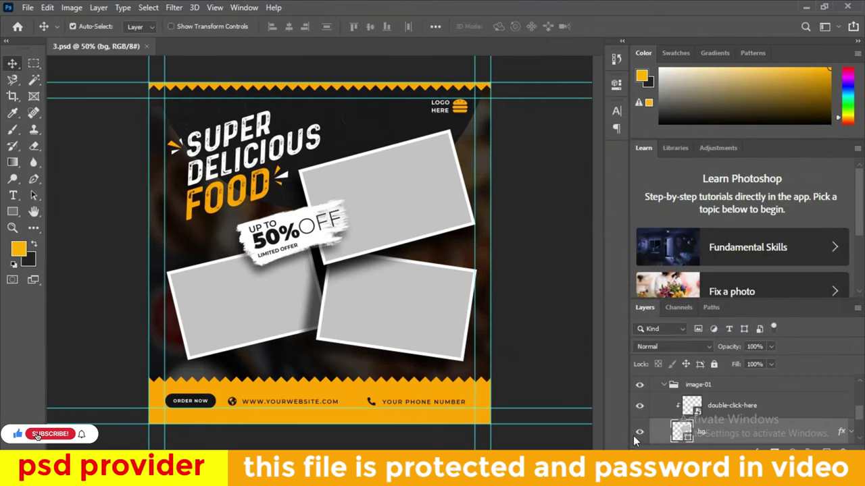
pyautogui.click(641, 435)
pyautogui.scroll(-1, 720, 427)
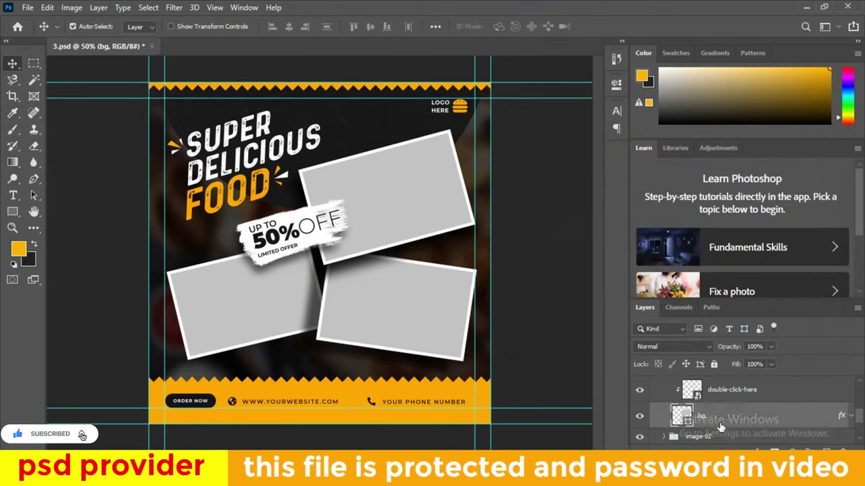
pyautogui.doubleClick(690, 390)
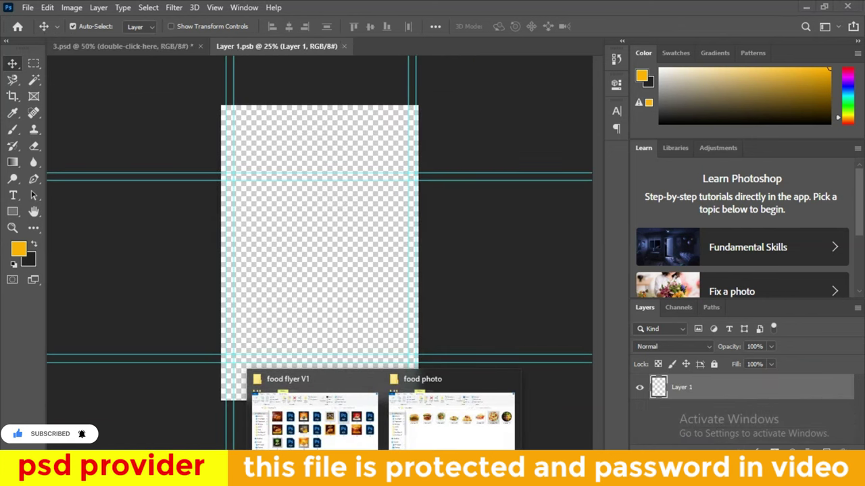
# Step: Place pngegg (64) into Layer 1.psb enlarged to about 156%, then save and close it
pyautogui.click(438, 427)
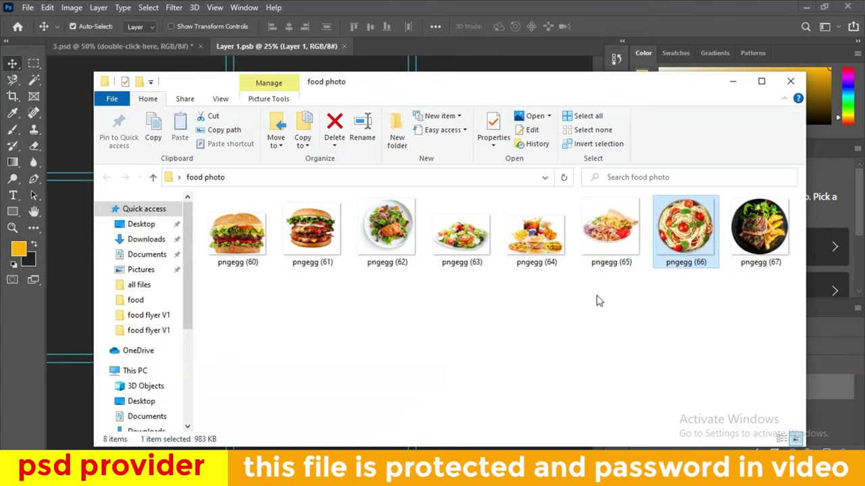
pyautogui.moveTo(536, 230)
pyautogui.mouseDown()
pyautogui.moveTo(289, 449)
pyautogui.moveTo(321, 274)
pyautogui.mouseUp()
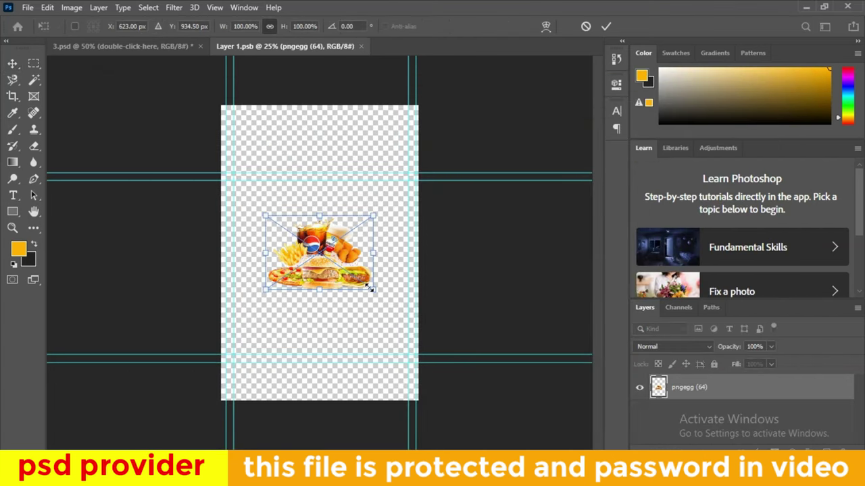
pyautogui.moveTo(370, 288); pyautogui.dragTo(400, 309)
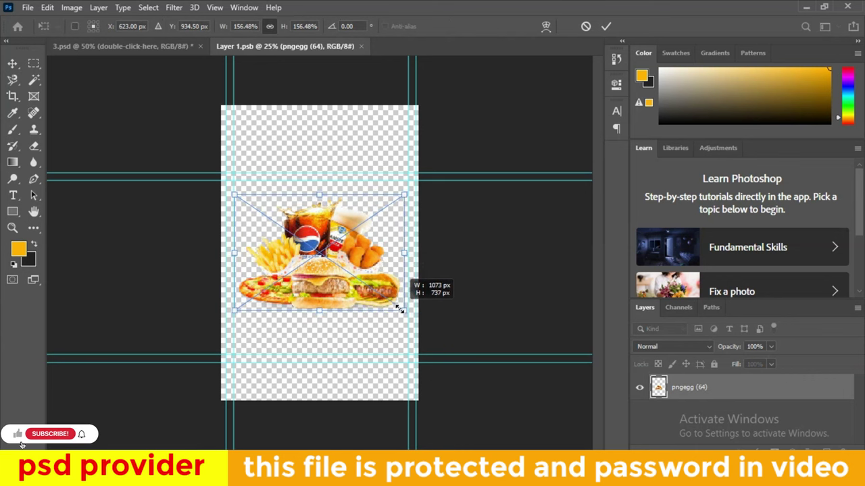
pyautogui.click(607, 26)
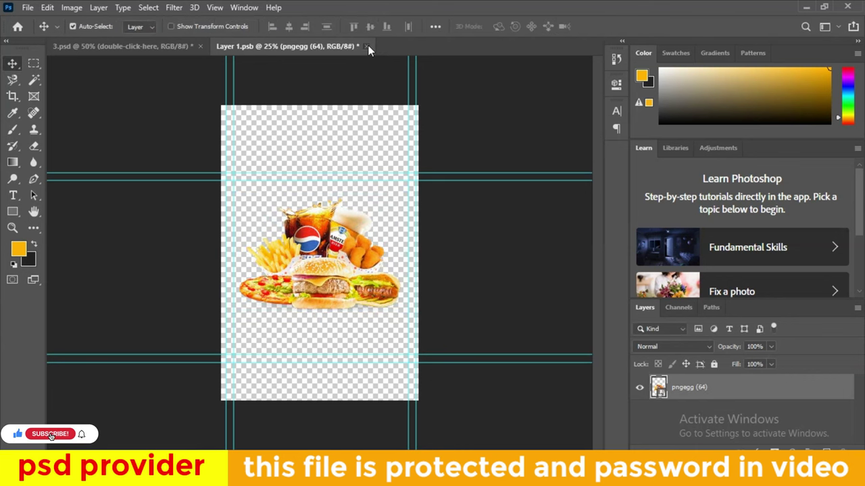
pyautogui.click(366, 46)
pyautogui.click(373, 185)
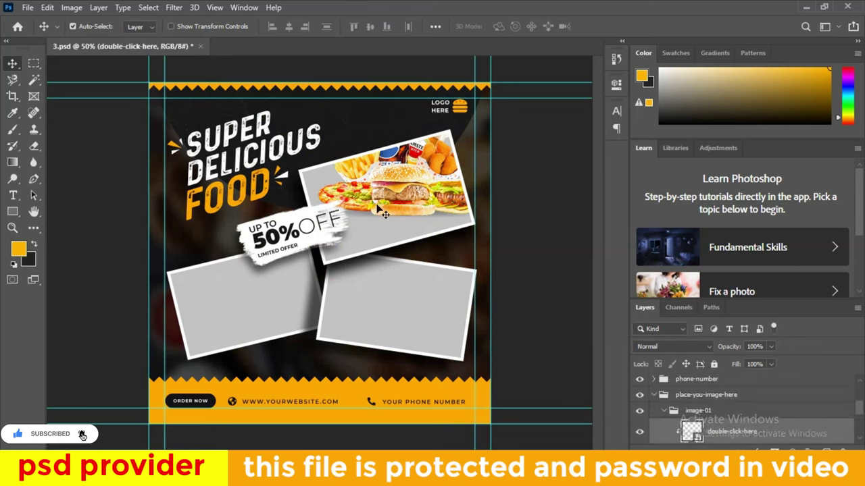
# Step: Nudge the food photo within 3.psd's top-right frame, then close the flyer without saving
pyautogui.scroll(-1, 381, 212)
pyautogui.scroll(1, 382, 212)
pyautogui.scroll(1, 405, 203)
pyautogui.moveTo(414, 196); pyautogui.dragTo(408, 223)
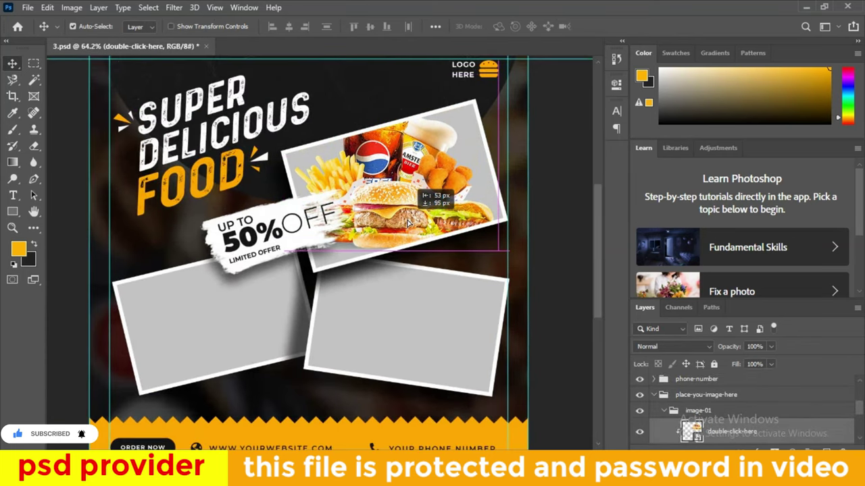
pyautogui.scroll(-1, 413, 130)
pyautogui.scroll(1, 412, 130)
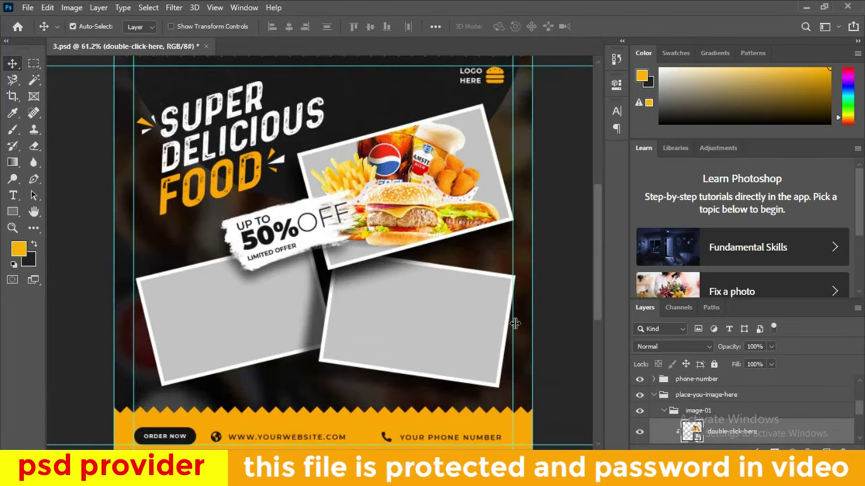
pyautogui.click(206, 46)
pyautogui.click(428, 183)
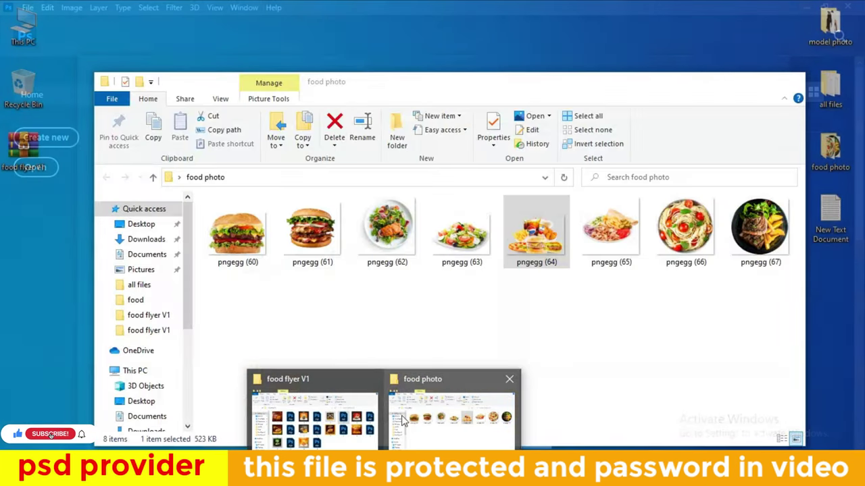
# Step: Open template 4.psd and open its Place your image smart object
pyautogui.click(363, 419)
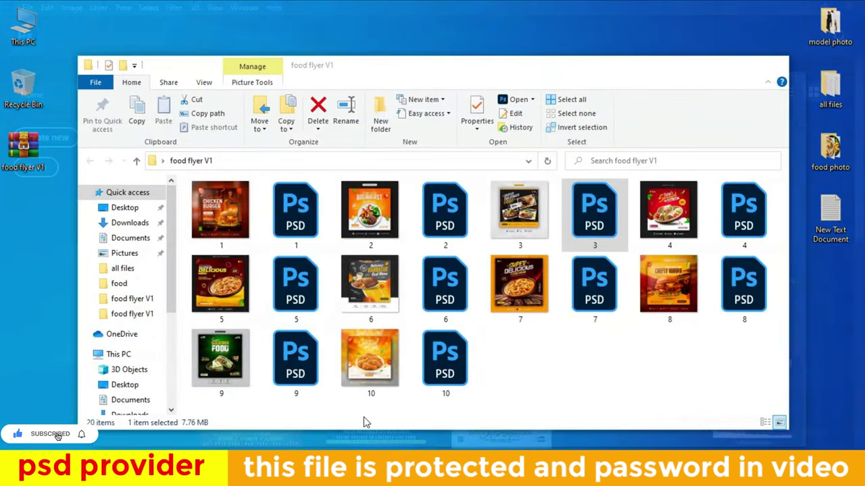
pyautogui.click(755, 228)
pyautogui.doubleClick(755, 228)
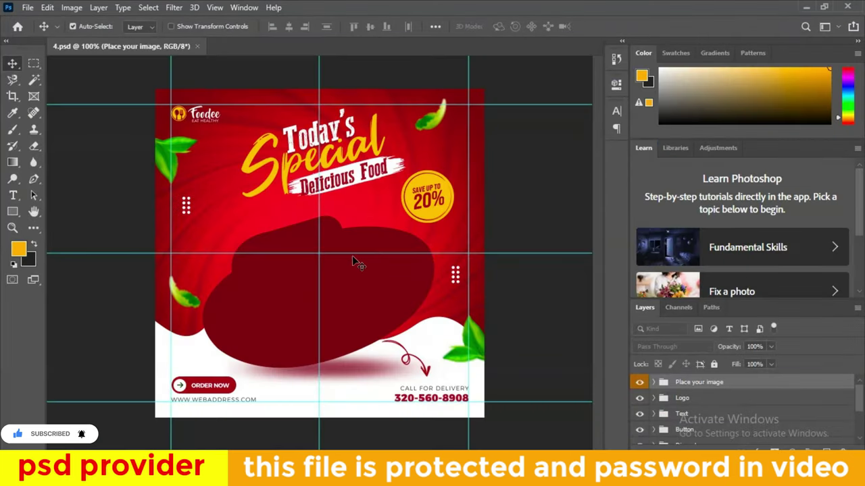
pyautogui.scroll(-2, 352, 255)
pyautogui.scroll(2, 381, 305)
pyautogui.click(352, 285)
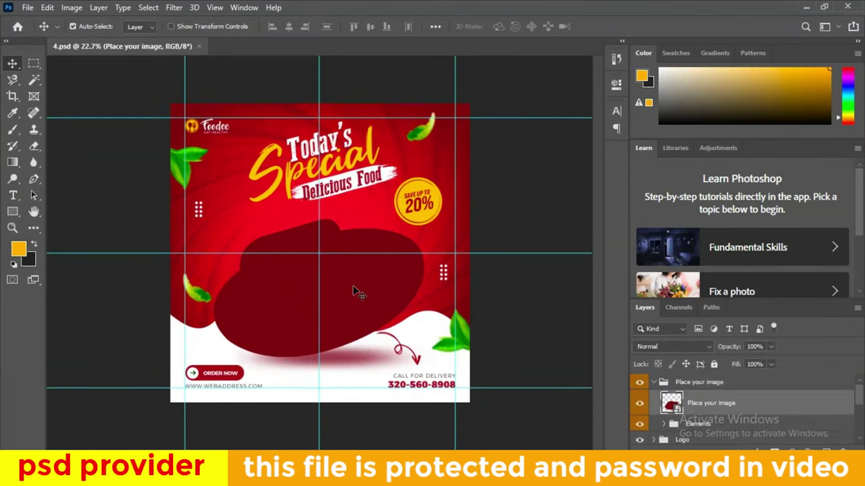
pyautogui.doubleClick(671, 404)
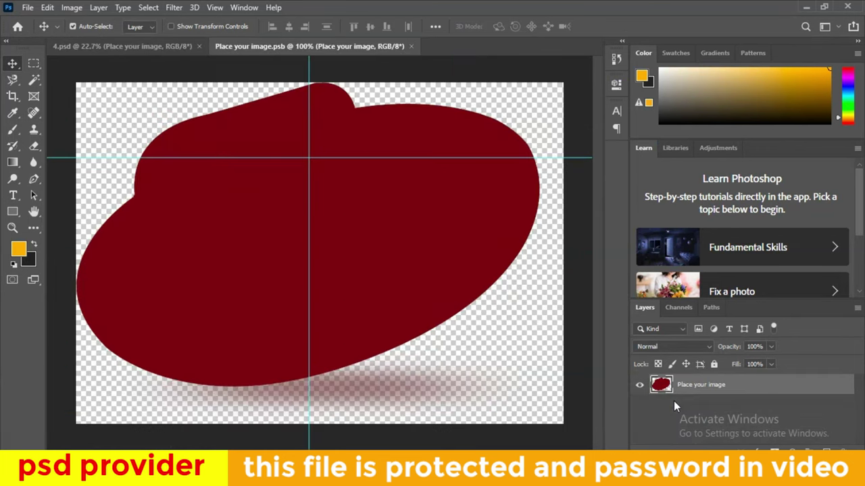
# Step: Hide the red shape, place pngegg (65) scaled to about 36.5%, then save and close
pyautogui.click(639, 385)
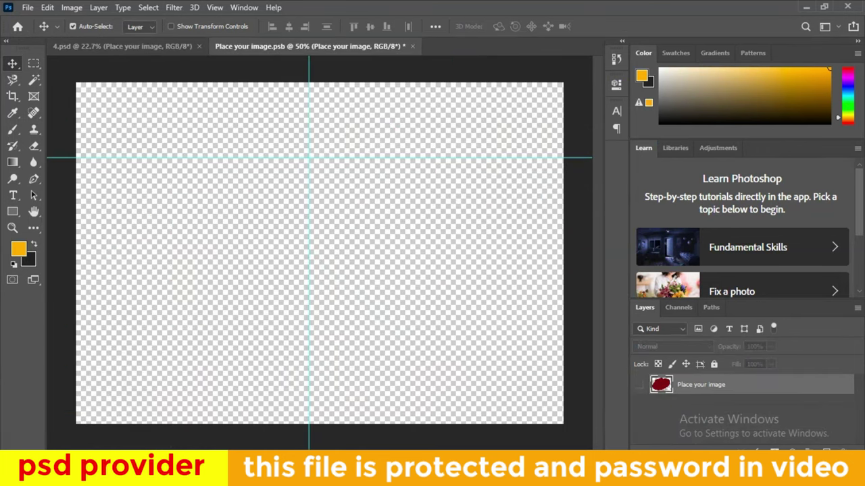
pyautogui.click(432, 412)
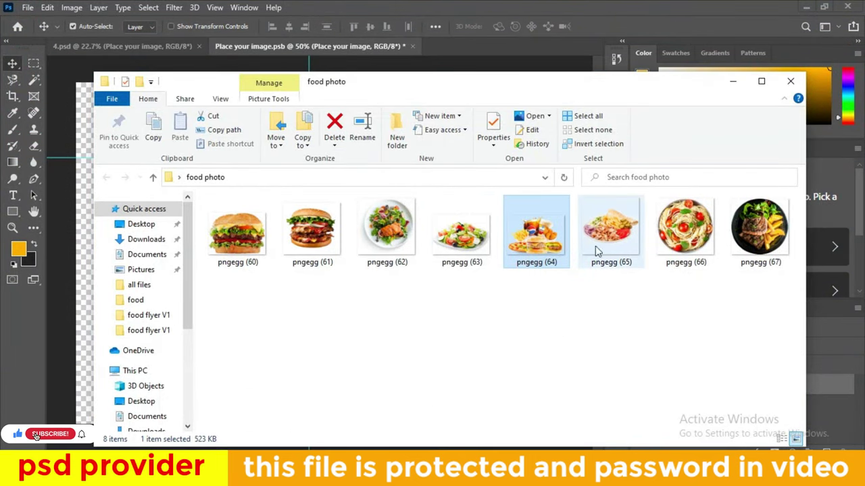
pyautogui.moveTo(613, 235)
pyautogui.mouseDown()
pyautogui.moveTo(291, 447)
pyautogui.moveTo(343, 284)
pyautogui.mouseUp()
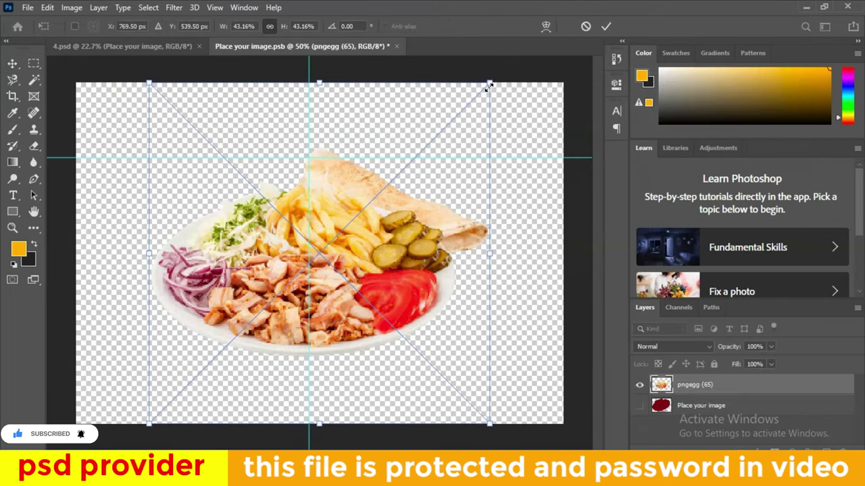
pyautogui.moveTo(489, 86); pyautogui.dragTo(464, 108)
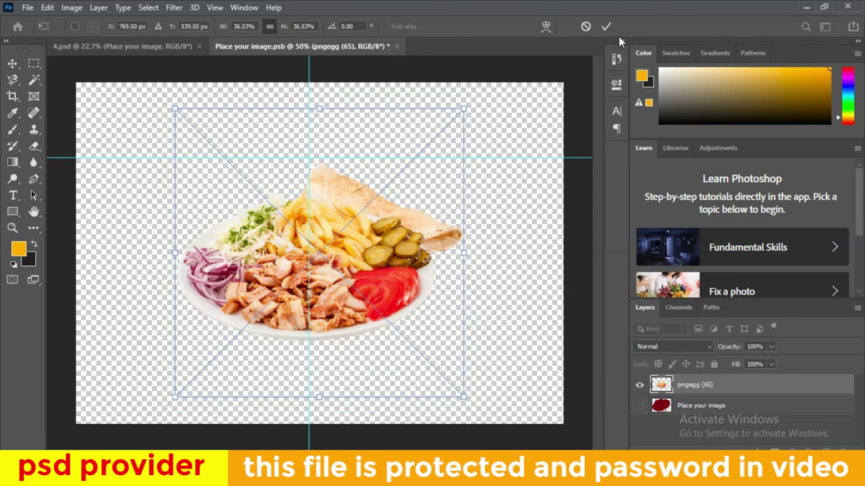
pyautogui.press('Return')
pyautogui.click(398, 46)
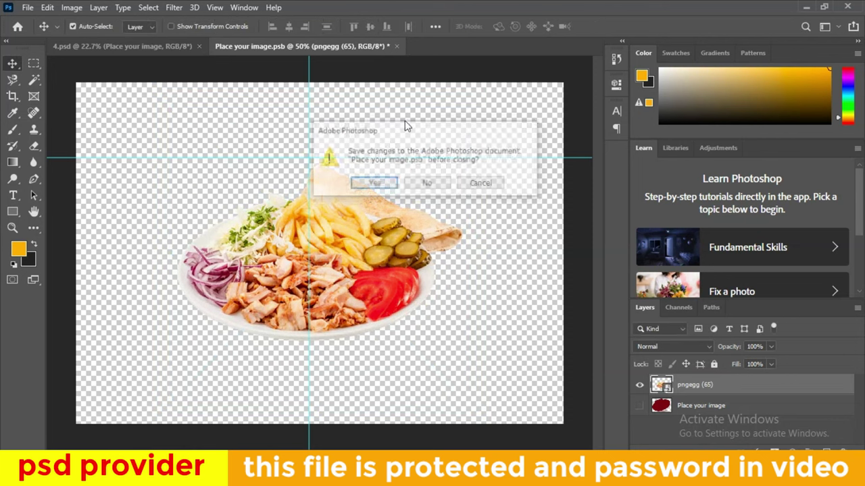
pyautogui.click(374, 184)
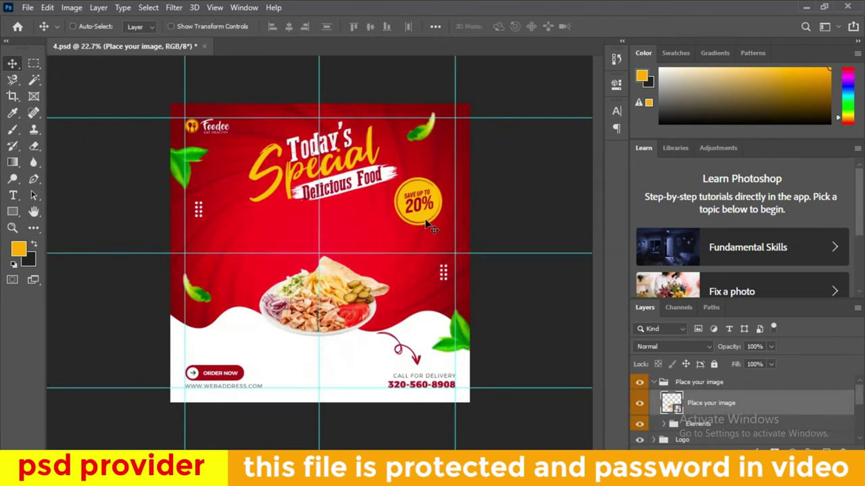
# Step: Zoom in and out to review flyer 4
pyautogui.scroll(5, 348, 371)
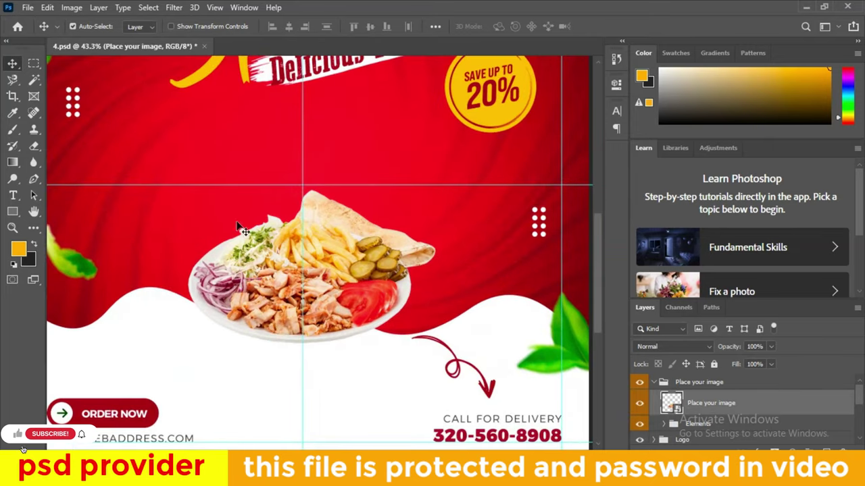
pyautogui.scroll(-2, 337, 227)
pyautogui.scroll(-2, 309, 299)
pyautogui.scroll(3, 301, 325)
pyautogui.scroll(3, 287, 317)
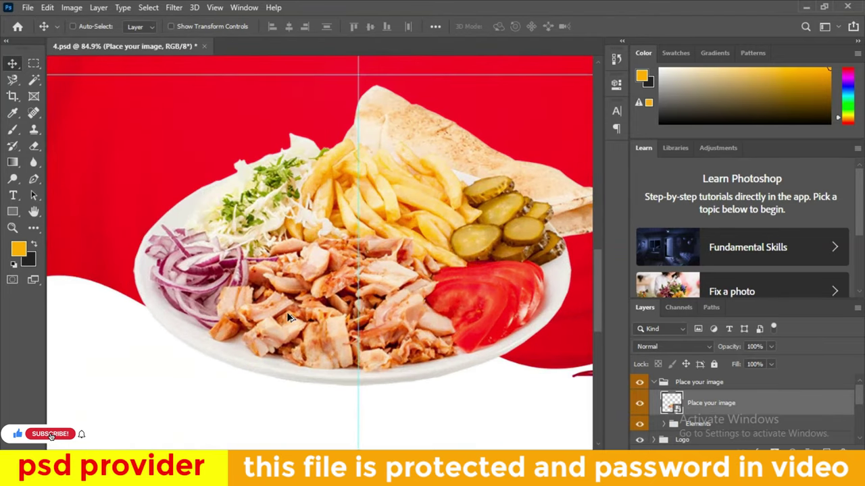
pyautogui.scroll(-1, 288, 318)
pyautogui.scroll(-2, 287, 311)
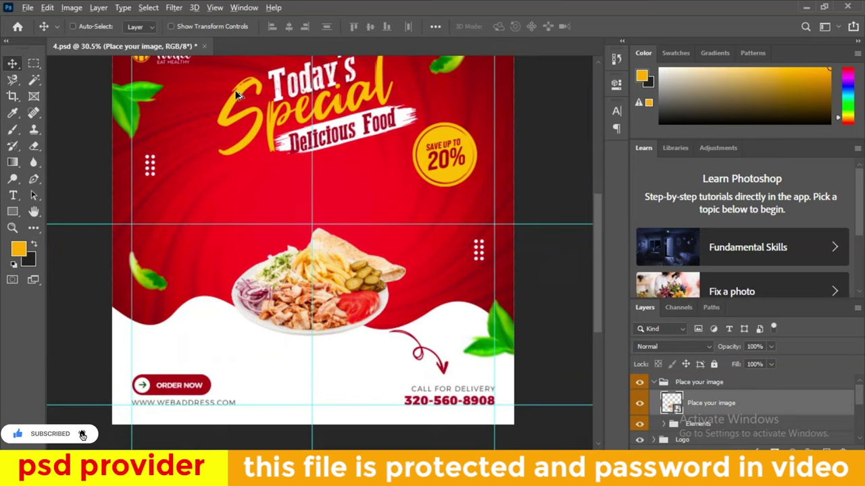
pyautogui.scroll(-1, 236, 94)
# Step: Close flyer 4 without saving and bring the food flyer V1 folder to the front
pyautogui.click(203, 46)
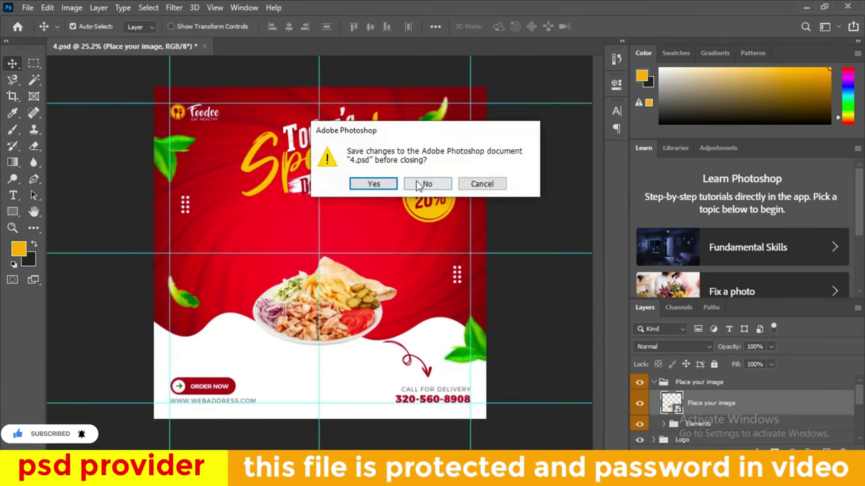
pyautogui.click(426, 184)
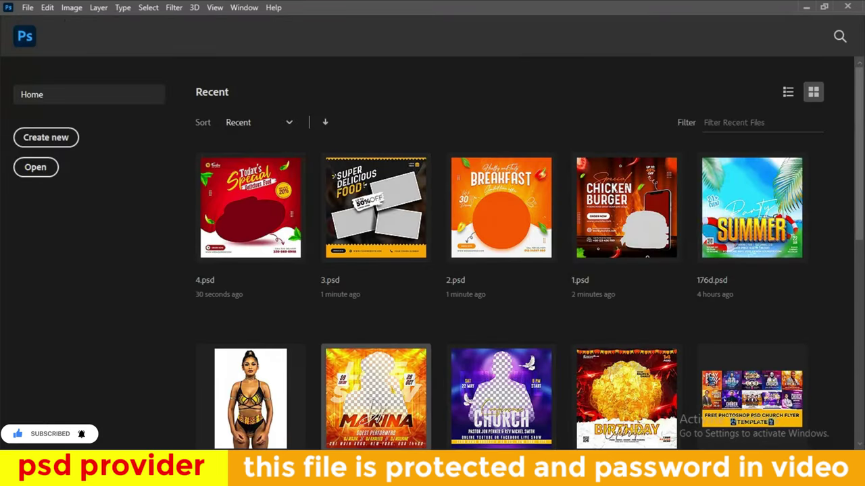
pyautogui.click(430, 435)
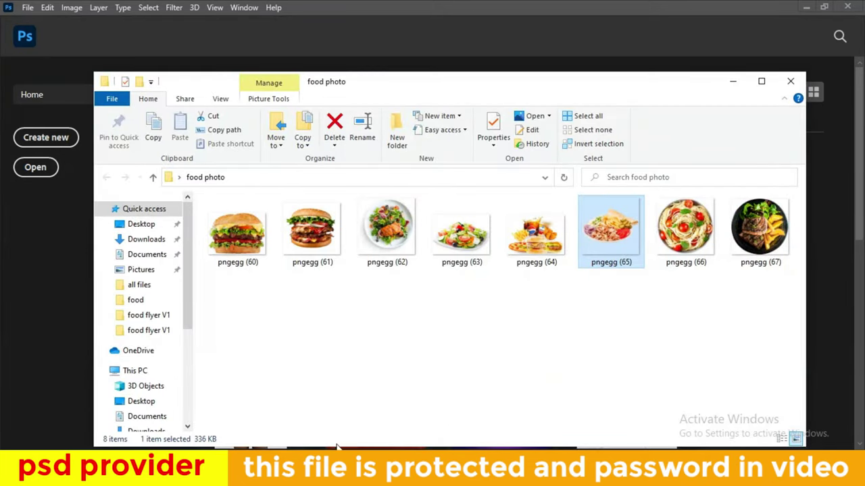
pyautogui.moveTo(338, 447)
pyautogui.click(321, 427)
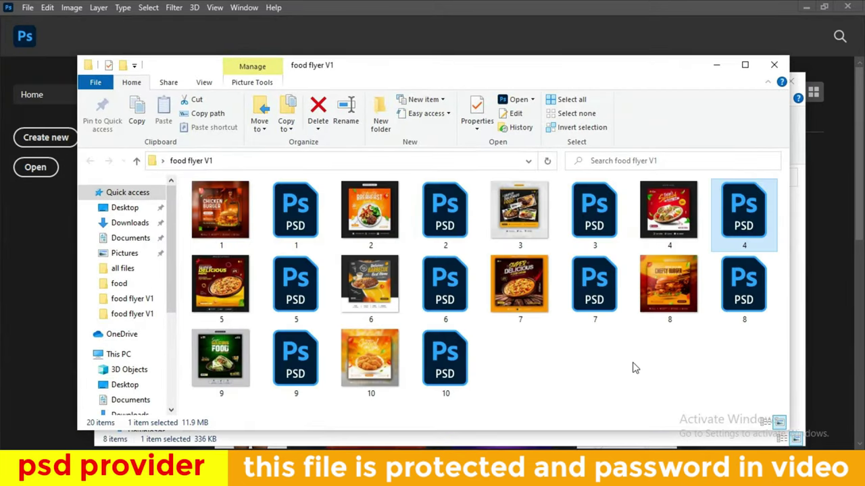
# Step: Open flyer template 5.psd and its image placeholder smart object's contents
pyautogui.doubleClick(304, 291)
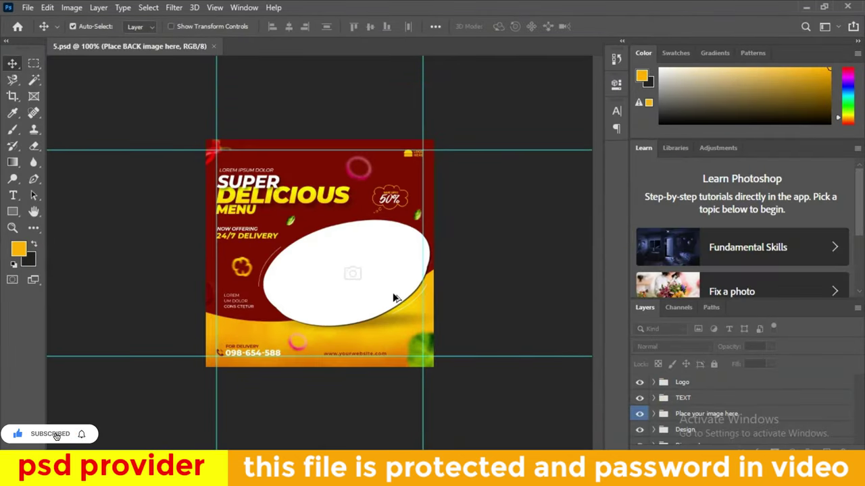
pyautogui.click(365, 287)
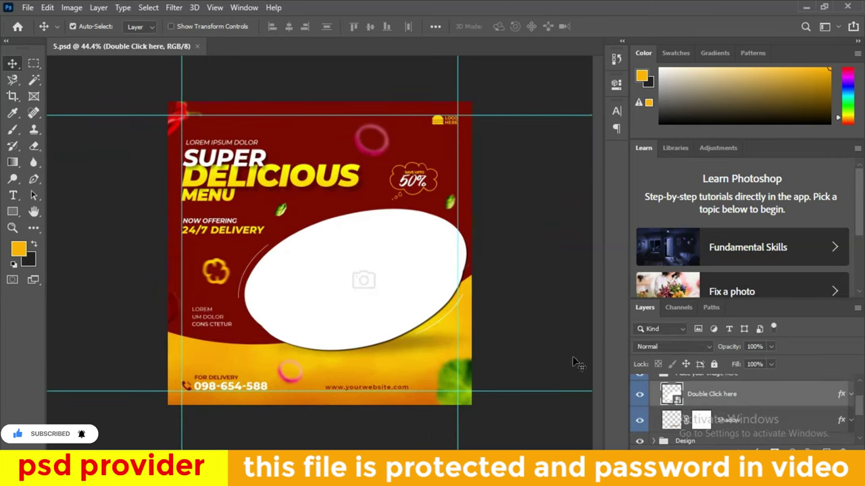
pyautogui.doubleClick(656, 393)
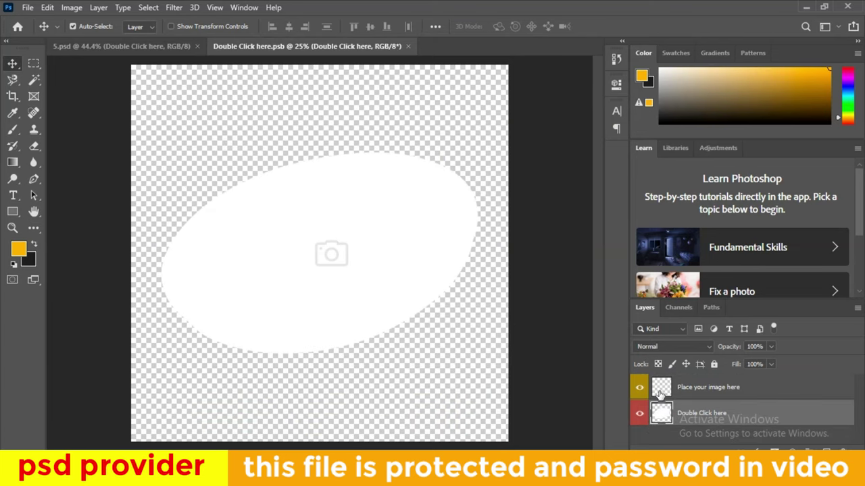
# Step: Inspect the placeholder layers' styles and bring up the Double Click here layer's menu
pyautogui.click(657, 392)
pyautogui.doubleClick(649, 385)
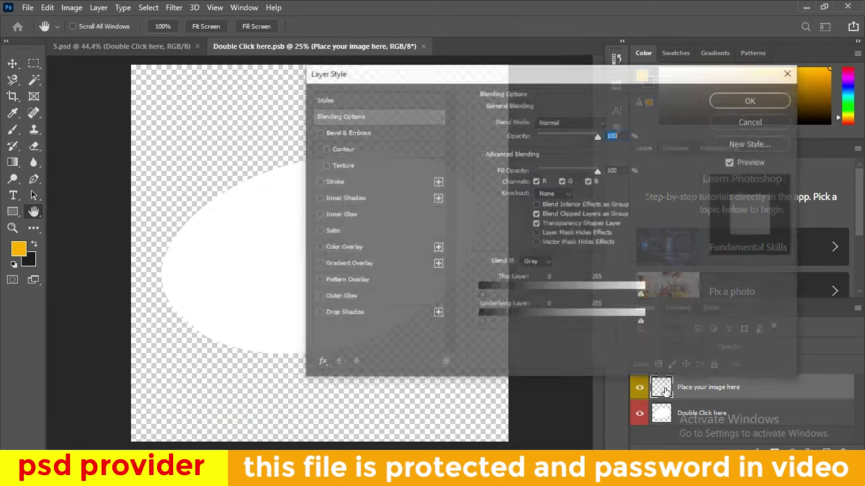
pyautogui.click(752, 123)
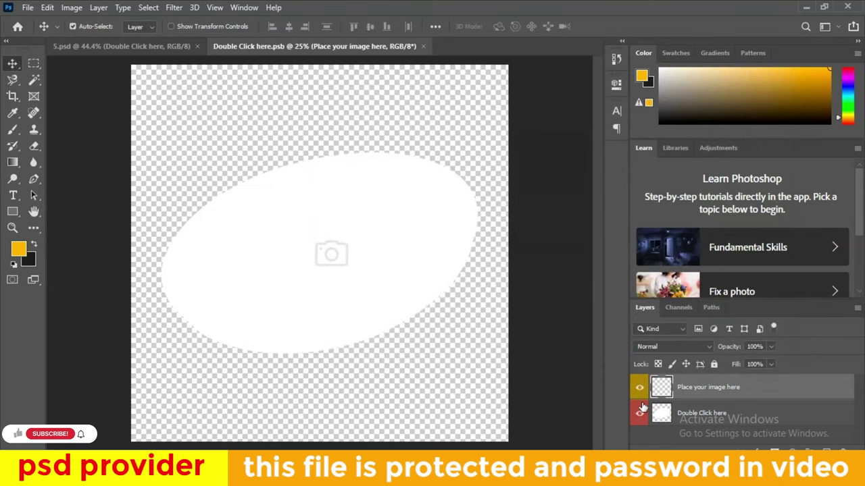
pyautogui.click(641, 390)
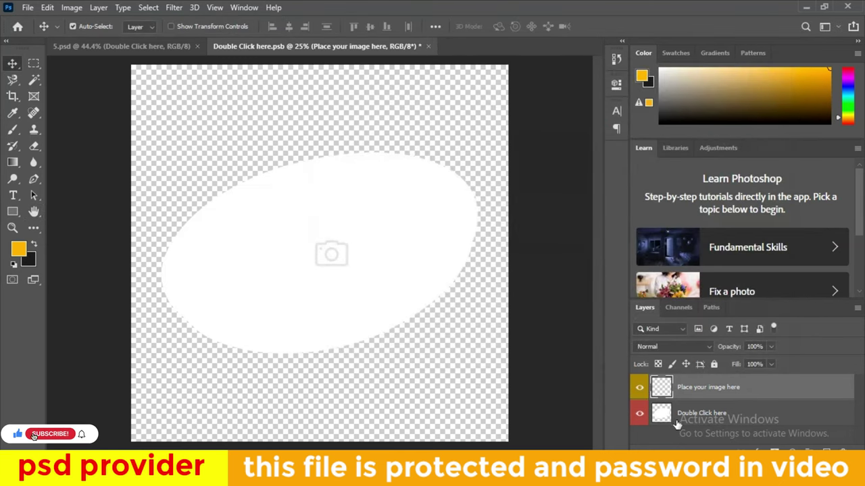
pyautogui.click(665, 412)
pyautogui.doubleClick(668, 410)
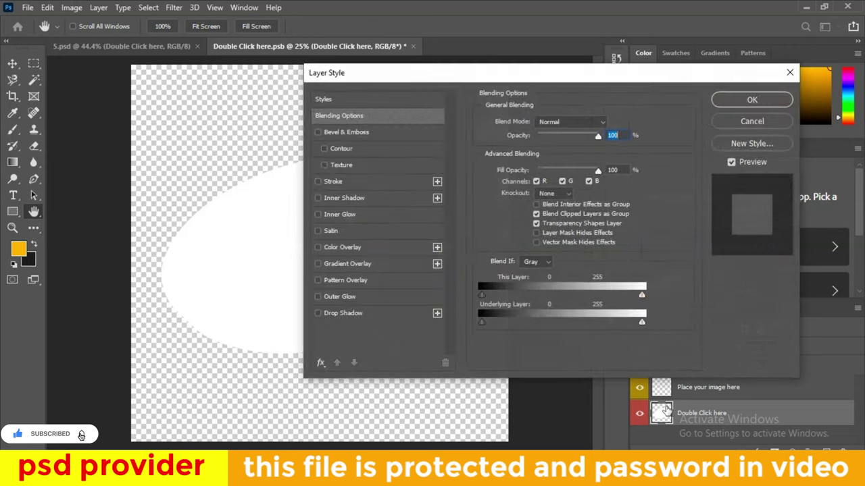
pyautogui.click(752, 126)
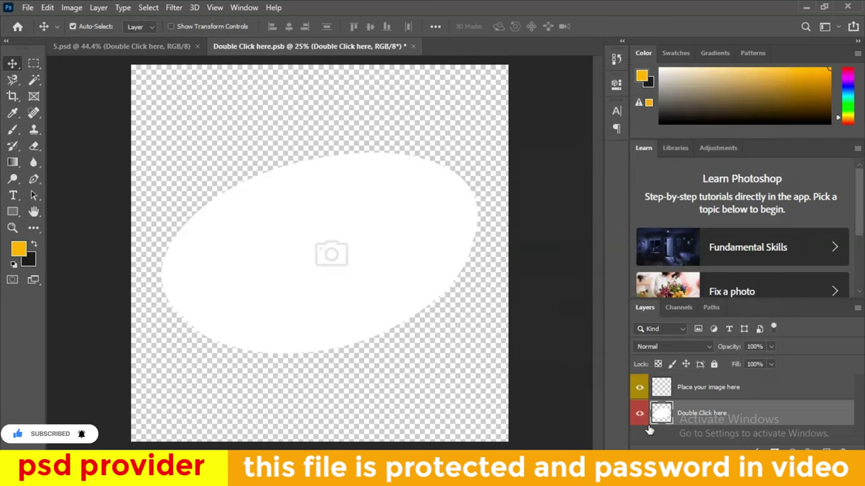
pyautogui.rightClick(710, 423)
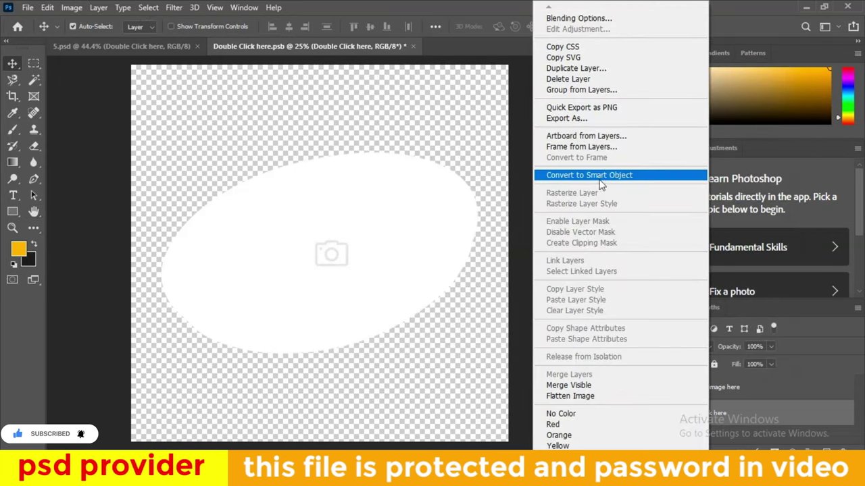
# Step: Convert Double Click here to a smart object and place the pngegg (62) salad photo inside
pyautogui.click(560, 176)
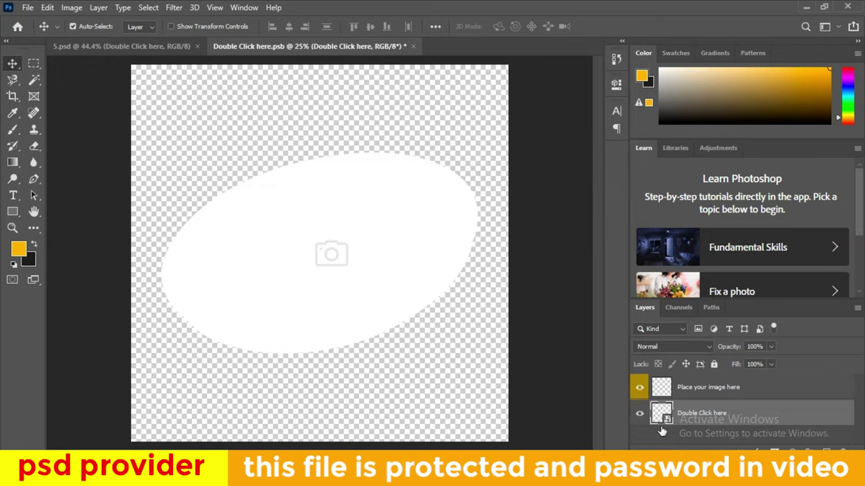
pyautogui.doubleClick(655, 417)
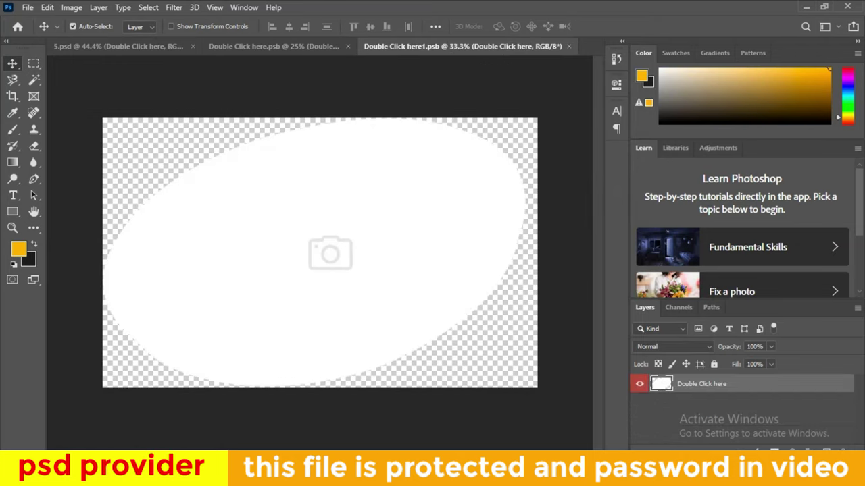
pyautogui.click(414, 424)
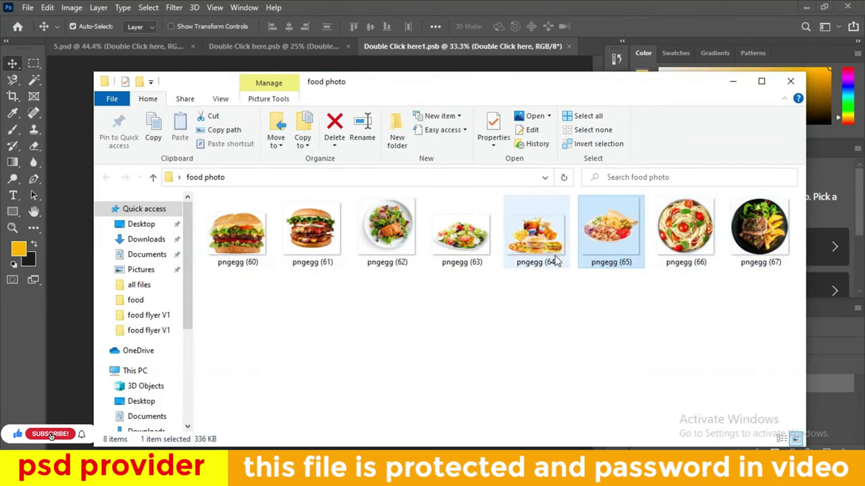
pyautogui.moveTo(380, 242)
pyautogui.mouseDown()
pyautogui.moveTo(80, 454)
pyautogui.moveTo(333, 268)
pyautogui.mouseUp()
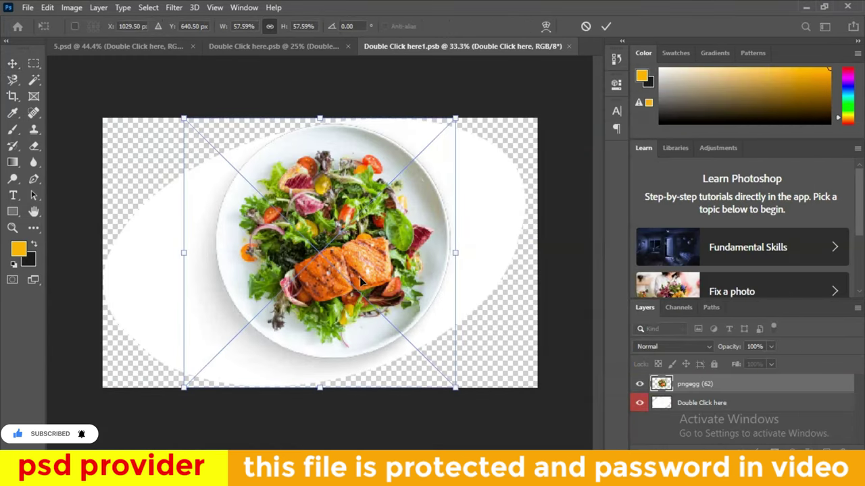
pyautogui.press('Return')
# Step: Hide the white ellipse layer and centre the salad photo on the canvas
pyautogui.click(639, 402)
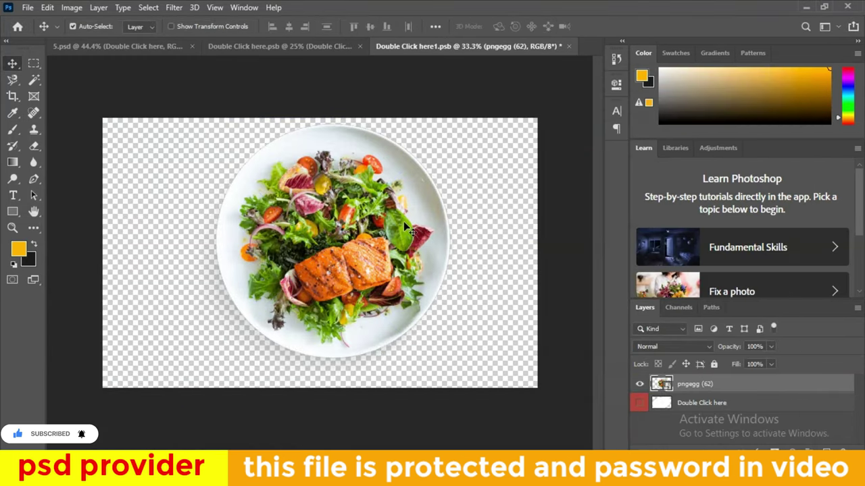
pyautogui.moveTo(436, 296); pyautogui.dragTo(398, 271)
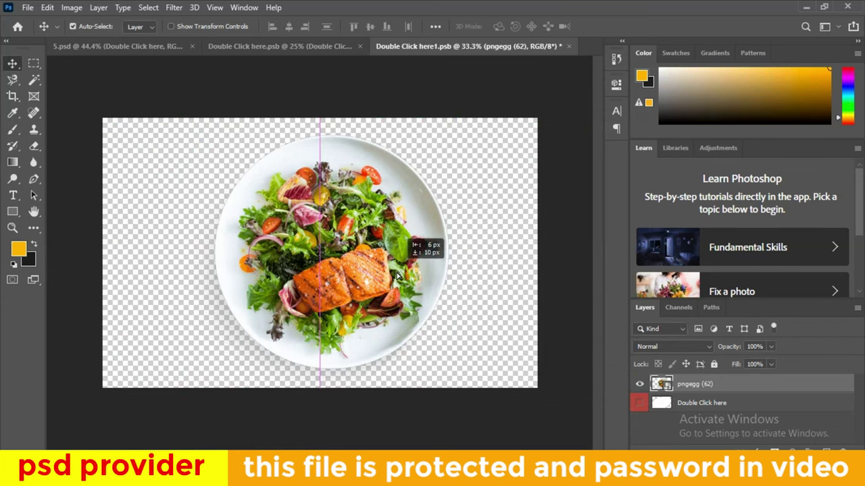
pyautogui.click(569, 46)
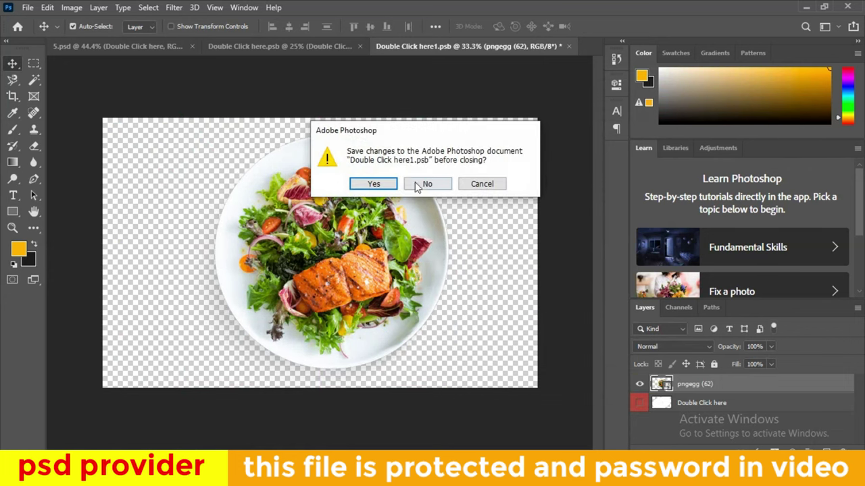
# Step: Save both nested placeholder documents so the salad photo updates flyer 5
pyautogui.click(382, 186)
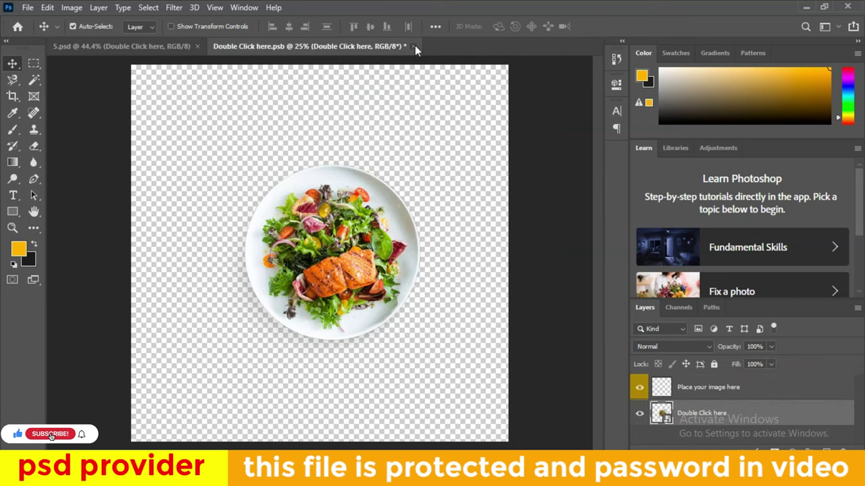
pyautogui.click(413, 46)
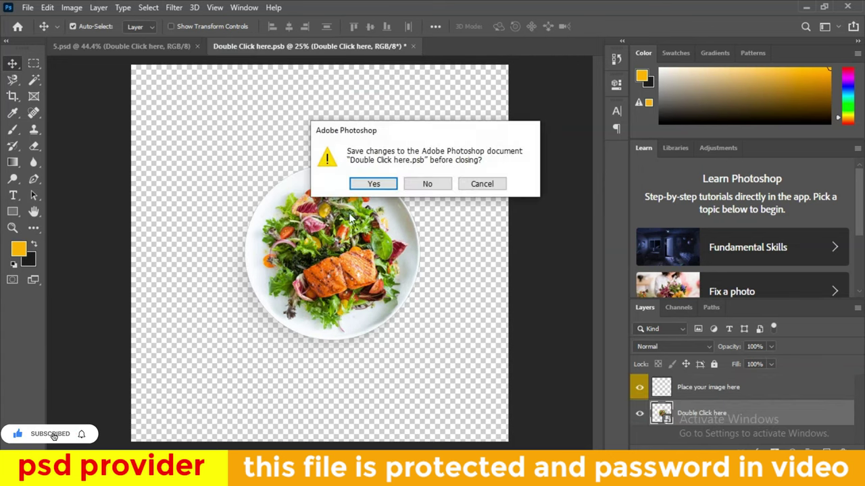
pyautogui.click(383, 186)
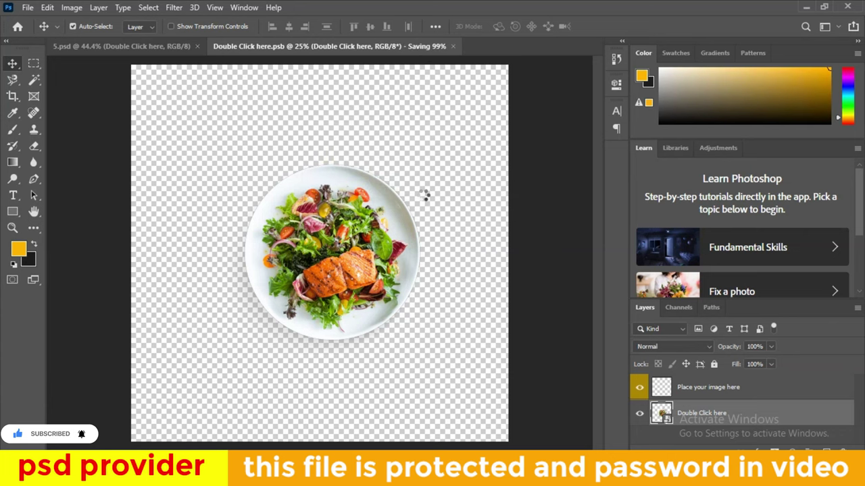
# Step: Review flyer 5 with the salad photo, then close it without saving
pyautogui.scroll(-2, 411, 367)
pyautogui.scroll(3, 411, 368)
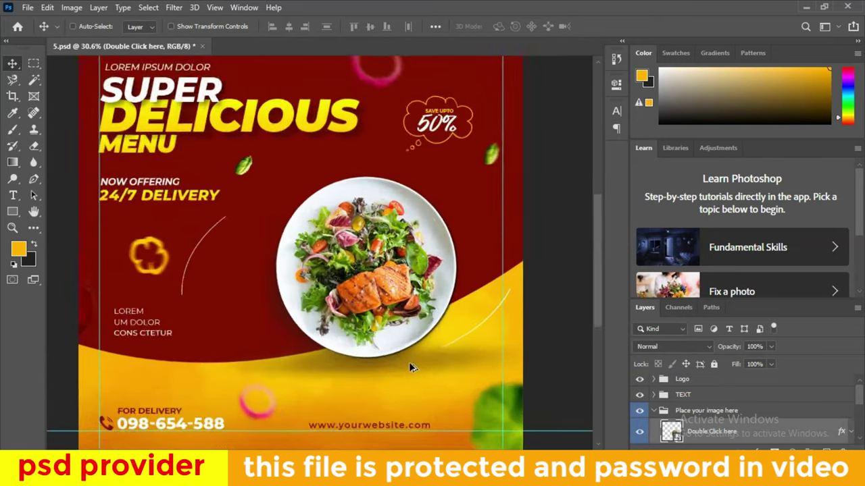
pyautogui.scroll(3, 411, 368)
pyautogui.scroll(-2, 373, 161)
pyautogui.scroll(-2, 456, 281)
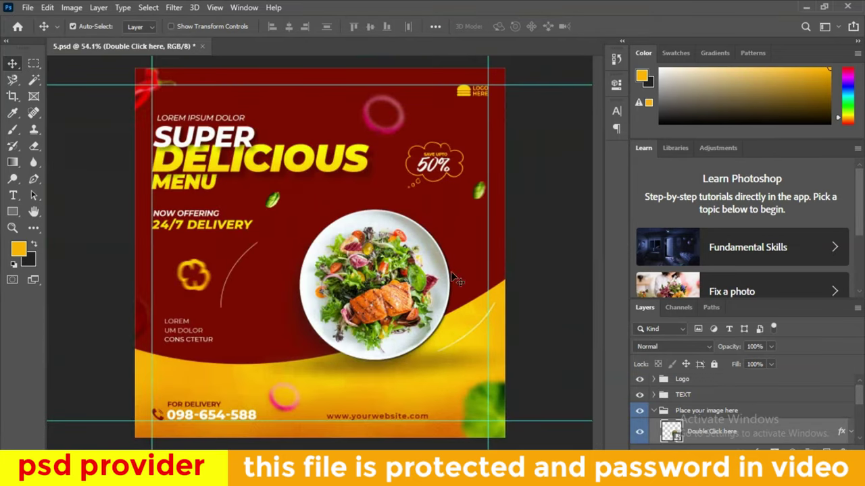
pyautogui.scroll(-2, 317, 245)
pyautogui.scroll(3, 318, 244)
pyautogui.scroll(-2, 318, 245)
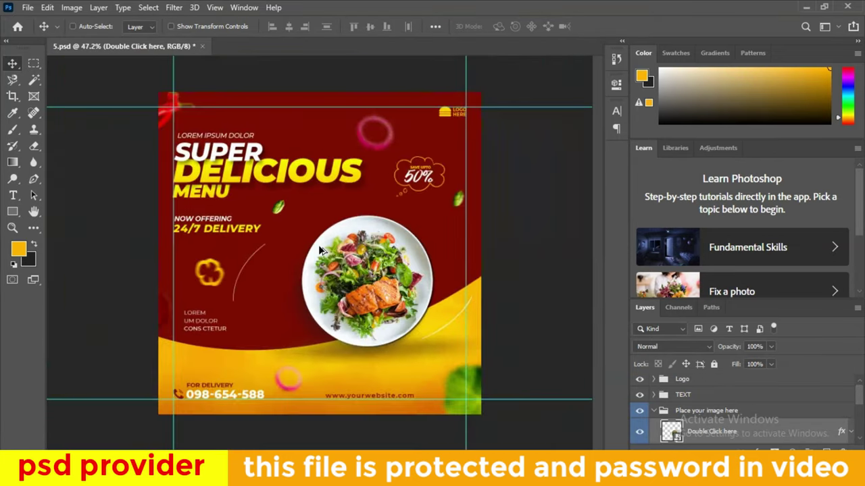
pyautogui.click(202, 46)
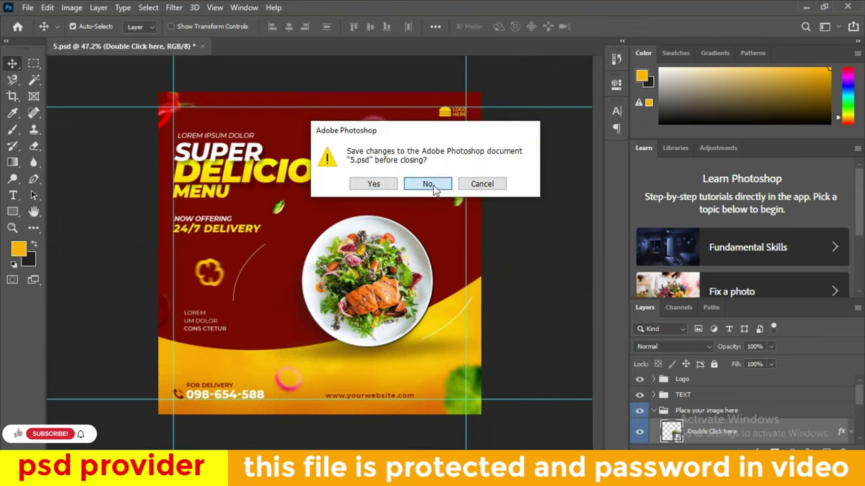
pyautogui.click(428, 183)
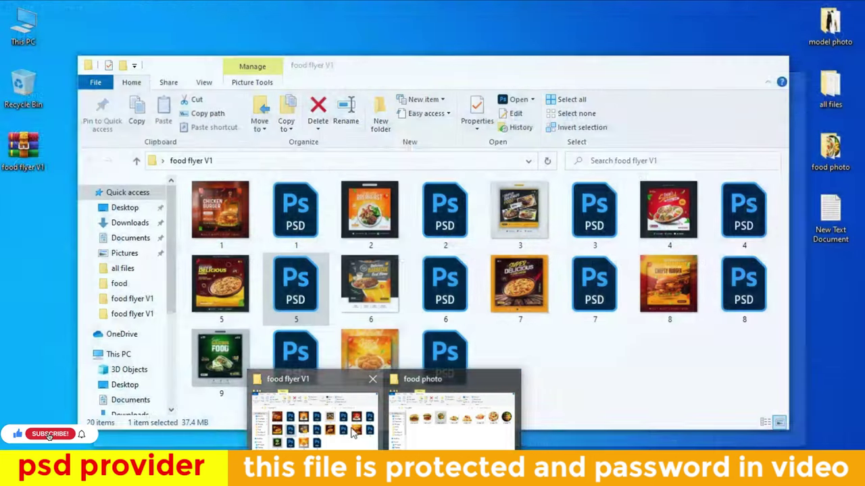
# Step: Open flyer template 6.psd and hide its guides
pyautogui.click(354, 433)
pyautogui.doubleClick(440, 287)
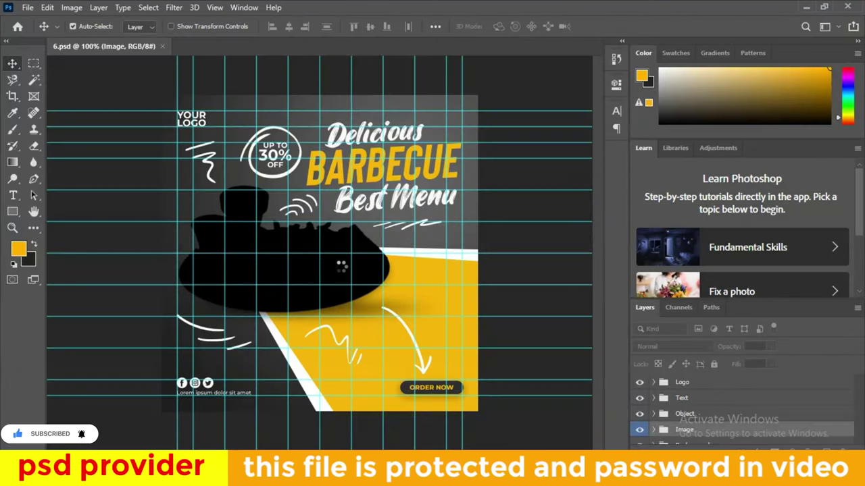
pyautogui.press('ctrl')
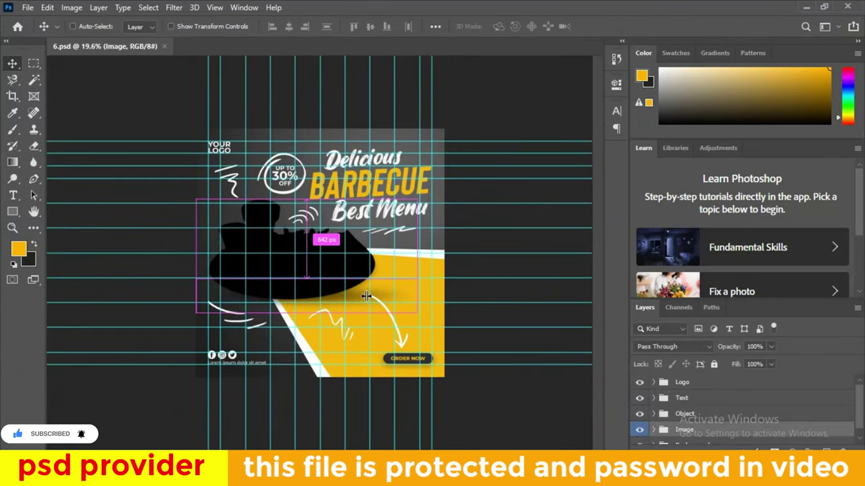
pyautogui.press('h')
pyautogui.hotkey('ctrl', ';')
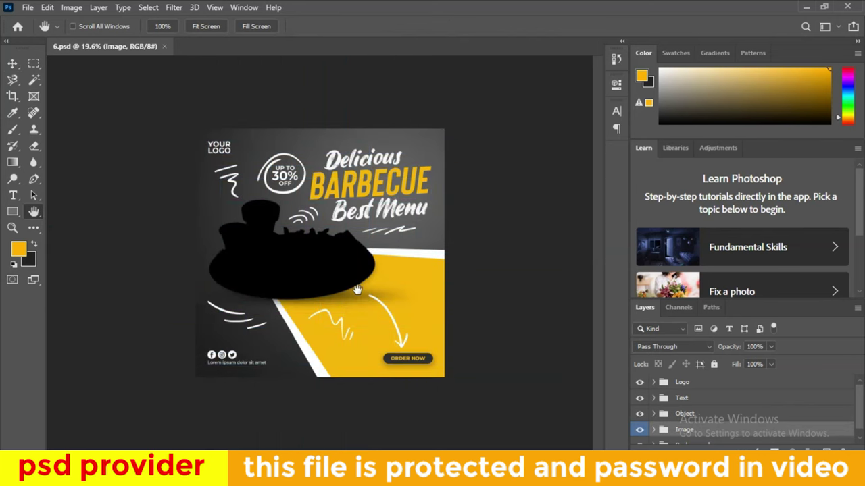
# Step: Select the Move tool and open the Place Your Image Here smart object
pyautogui.scroll(-1, 357, 291)
pyautogui.scroll(2, 340, 267)
pyautogui.scroll(3, 340, 246)
pyautogui.scroll(1, 332, 263)
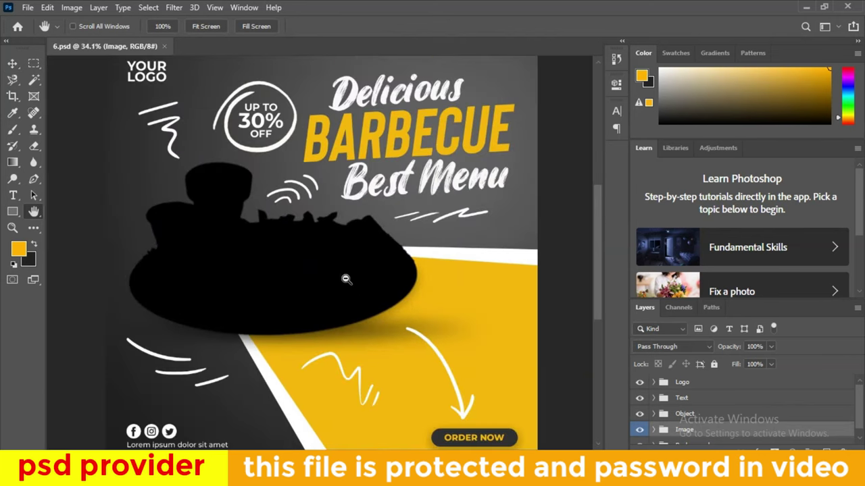
pyautogui.scroll(-1, 283, 291)
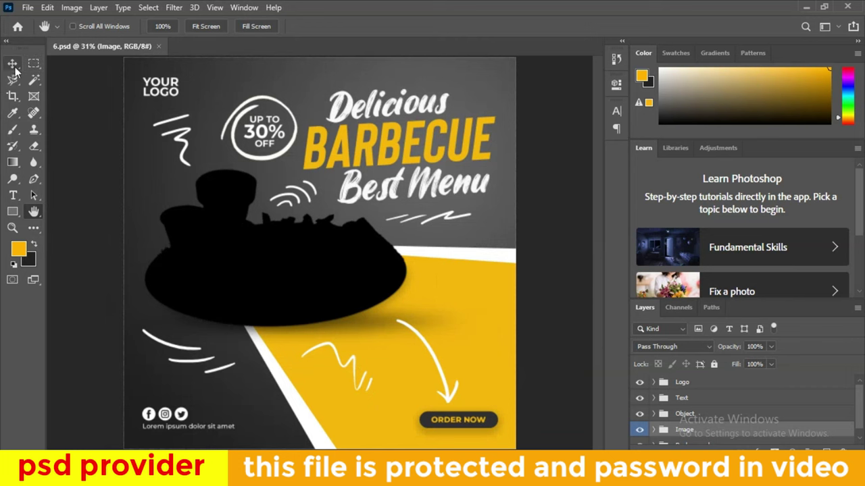
pyautogui.click(14, 66)
pyautogui.doubleClick(279, 263)
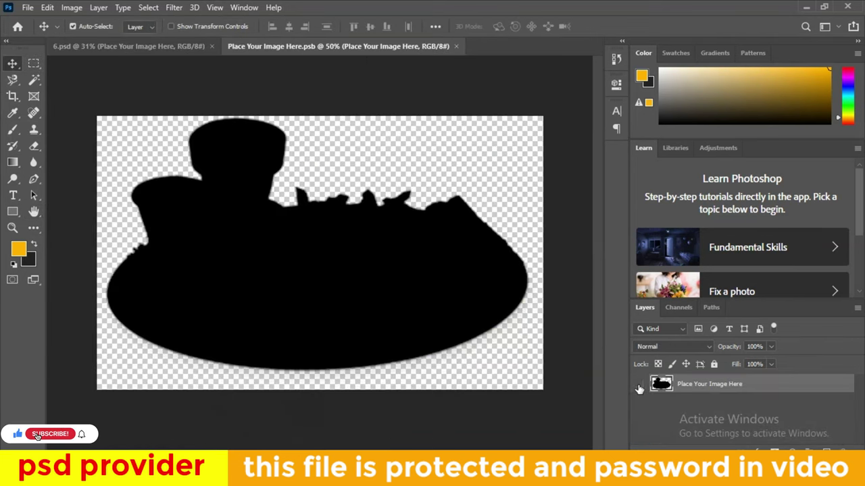
# Step: Hide the silhouette, place pngegg (65) slightly enlarged, and save the placeholder document
pyautogui.click(639, 386)
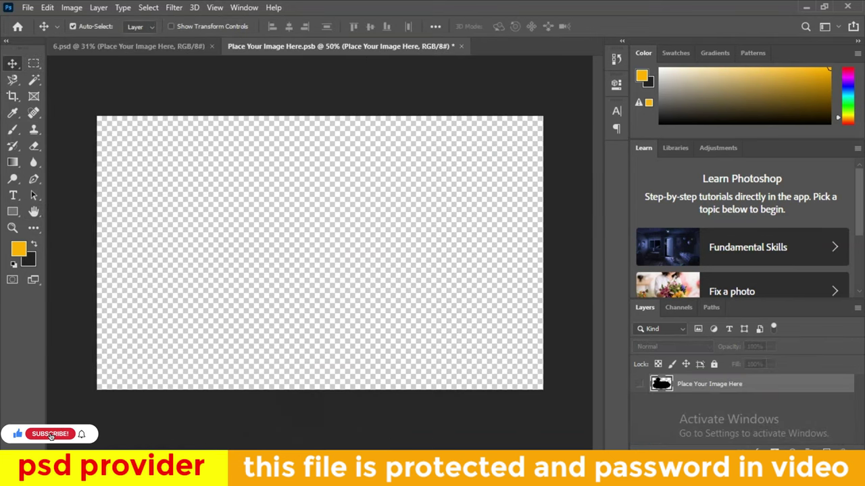
pyautogui.click(421, 441)
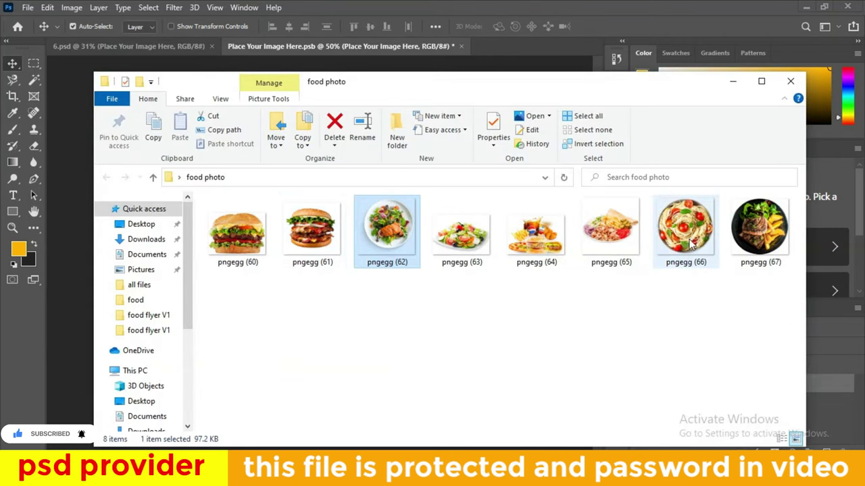
pyautogui.moveTo(618, 237)
pyautogui.mouseDown()
pyautogui.moveTo(296, 443)
pyautogui.moveTo(290, 274)
pyautogui.mouseUp()
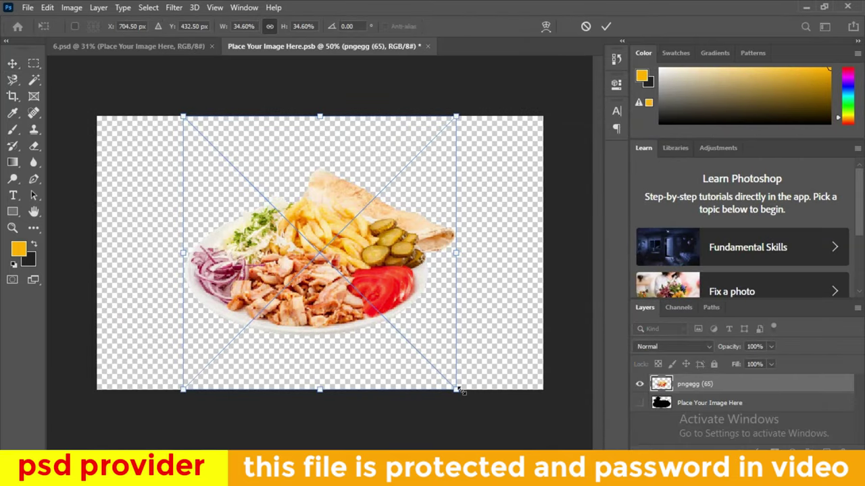
pyautogui.moveTo(458, 390); pyautogui.dragTo(473, 405)
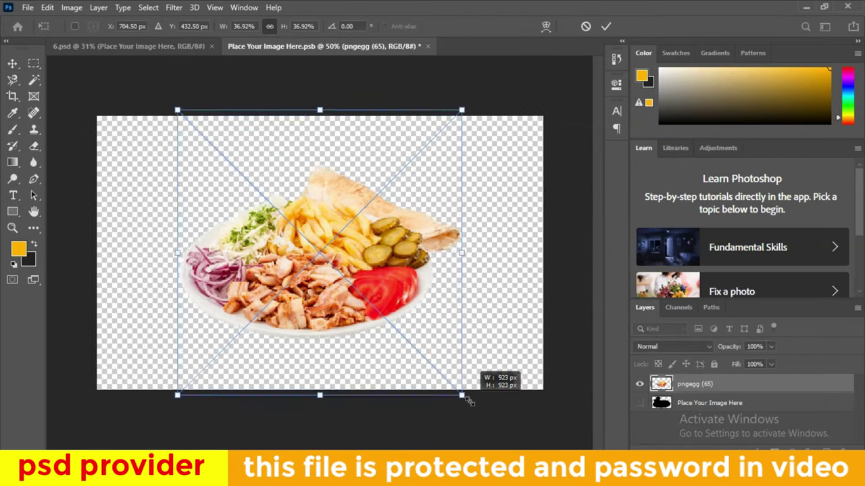
pyautogui.click(605, 27)
pyautogui.click(427, 46)
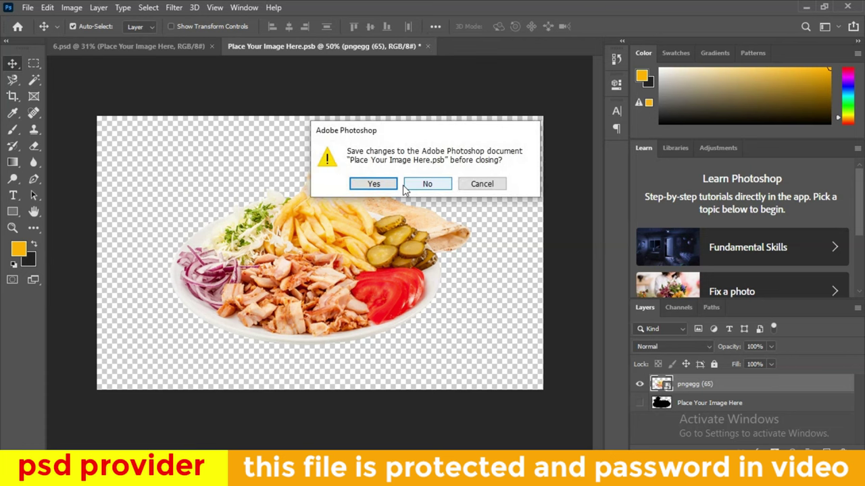
pyautogui.click(371, 183)
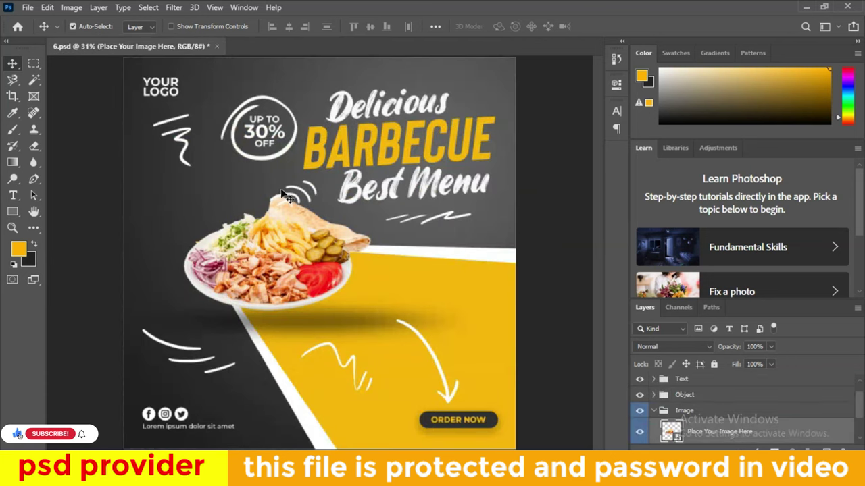
# Step: Review the barbecue flyer 6.psd with its new photo, then close it
pyautogui.scroll(-2, 282, 196)
pyautogui.scroll(2, 262, 282)
pyautogui.scroll(3, 269, 243)
pyautogui.scroll(2, 269, 244)
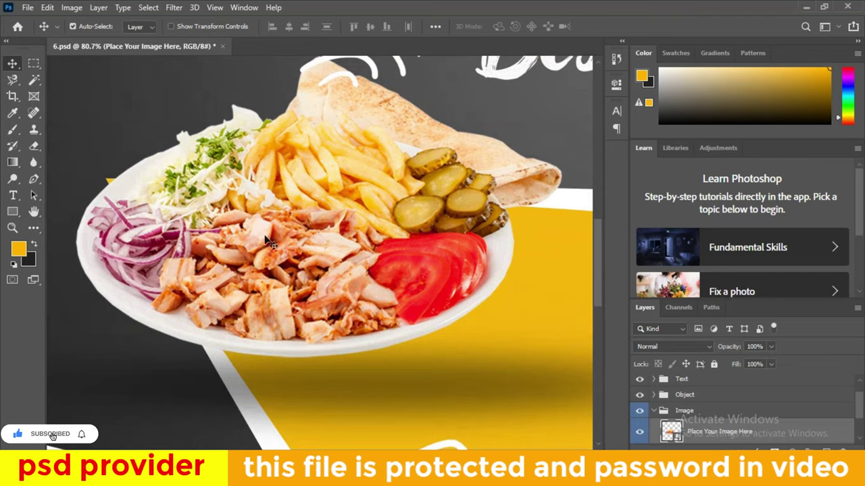
pyautogui.scroll(-3, 297, 230)
pyautogui.scroll(-2, 327, 218)
pyautogui.scroll(-1, 329, 228)
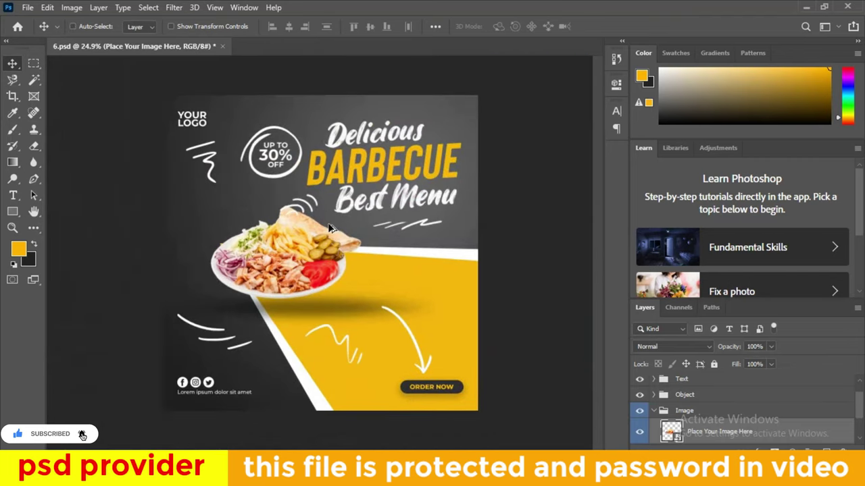
pyautogui.click(223, 45)
pyautogui.click(427, 185)
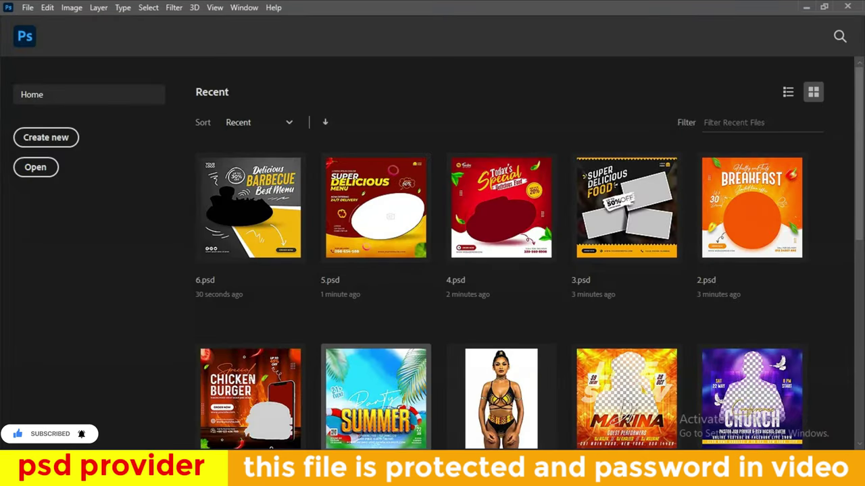
# Step: Open flyer 7.psd and its oval Double Click here placeholder smart object
pyautogui.click(410, 422)
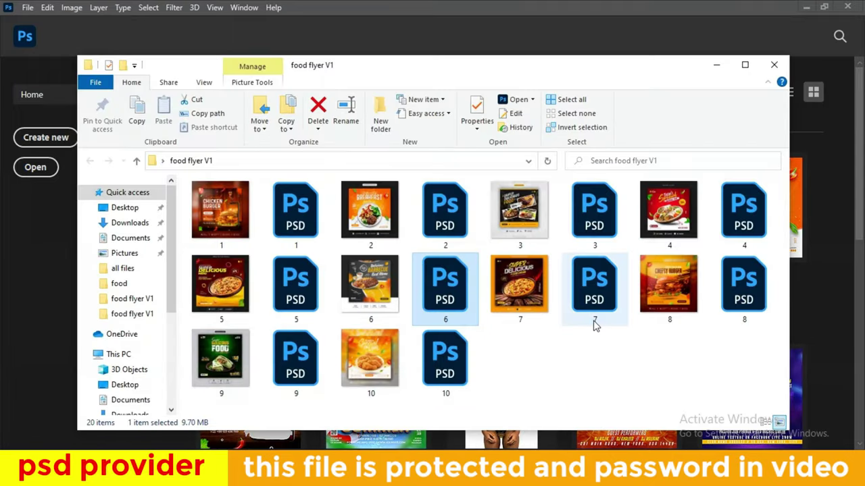
pyautogui.click(587, 287)
pyautogui.doubleClick(588, 288)
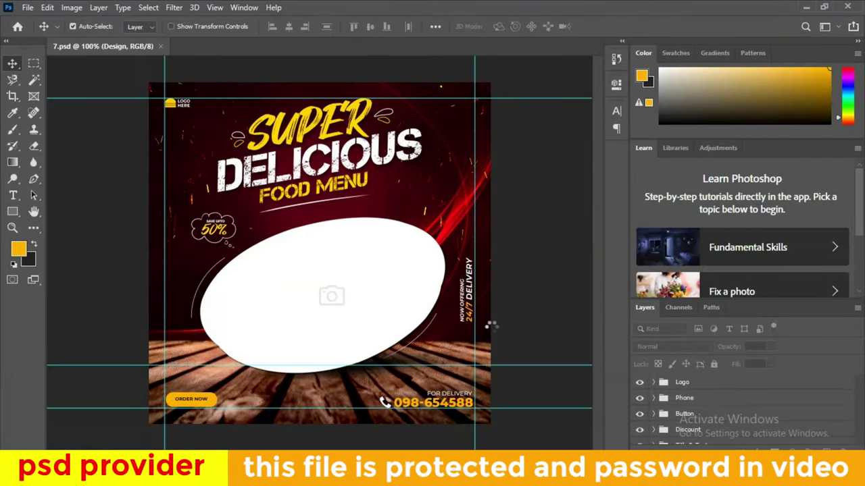
pyautogui.scroll(-2, 497, 328)
pyautogui.scroll(3, 313, 304)
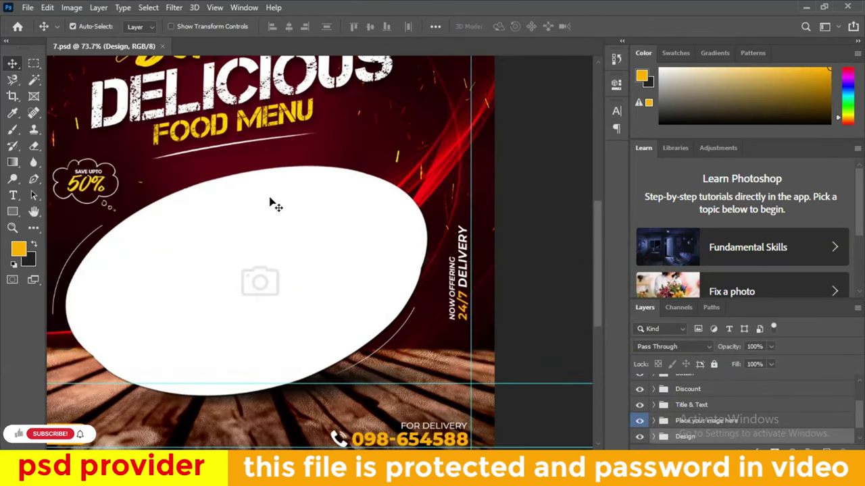
pyautogui.scroll(-2, 319, 245)
pyautogui.scroll(1, 343, 259)
pyautogui.click(336, 307)
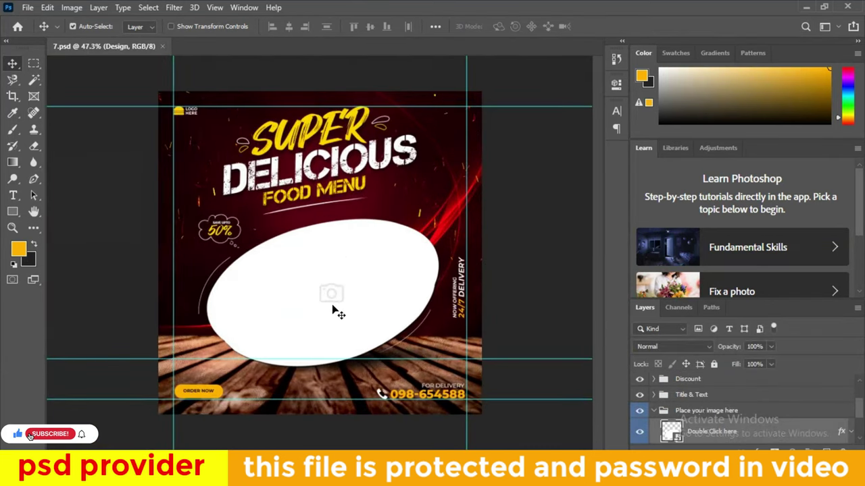
pyautogui.doubleClick(672, 430)
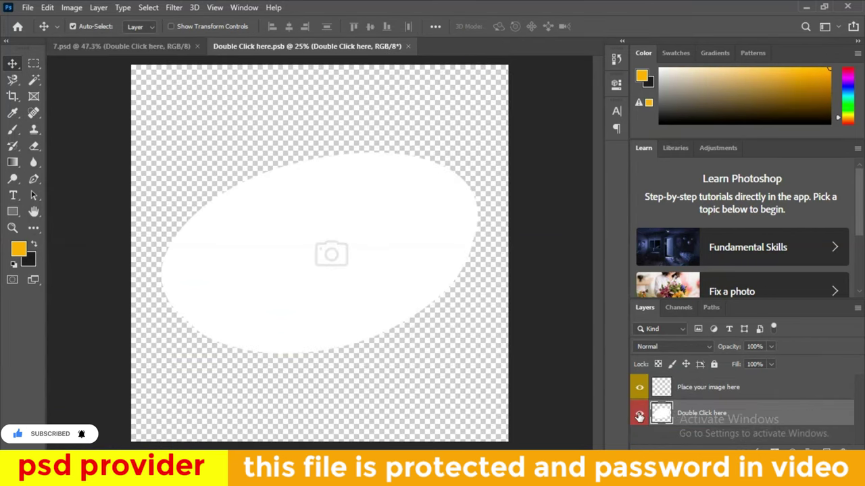
# Step: Hide the white oval and place the pngegg (62) salmon salad photo inside
pyautogui.click(639, 415)
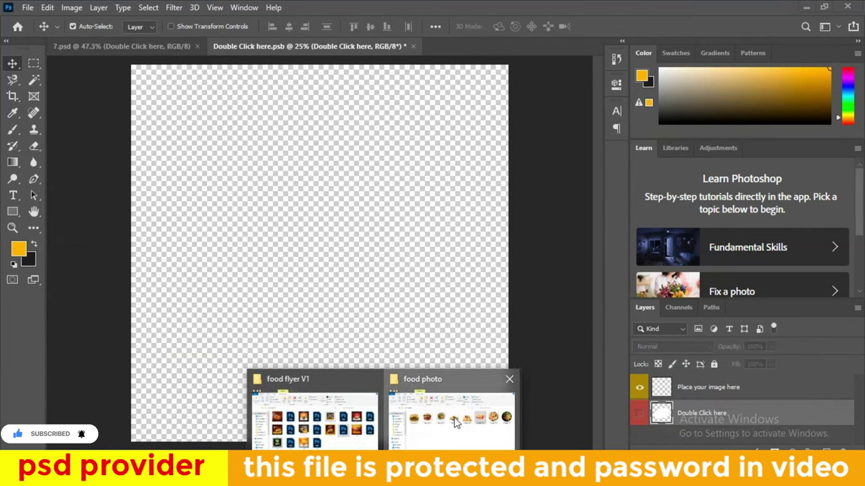
pyautogui.click(456, 422)
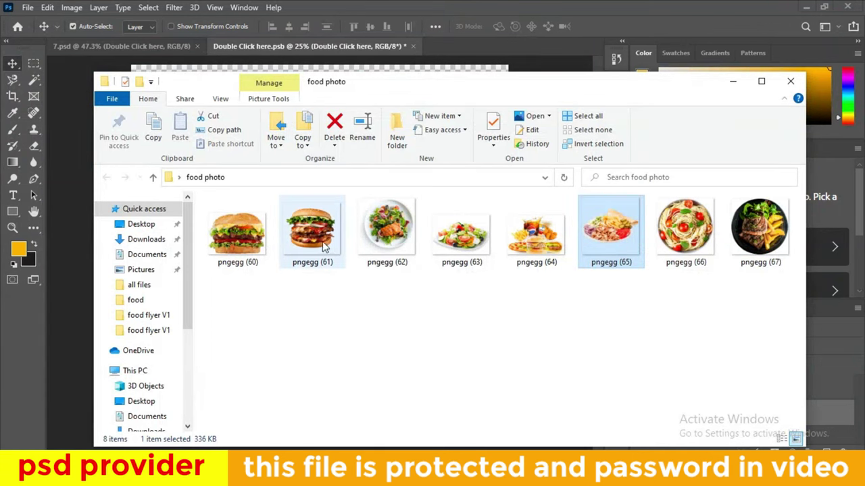
pyautogui.moveTo(393, 235)
pyautogui.mouseDown()
pyautogui.moveTo(409, 408)
pyautogui.moveTo(344, 236)
pyautogui.mouseUp()
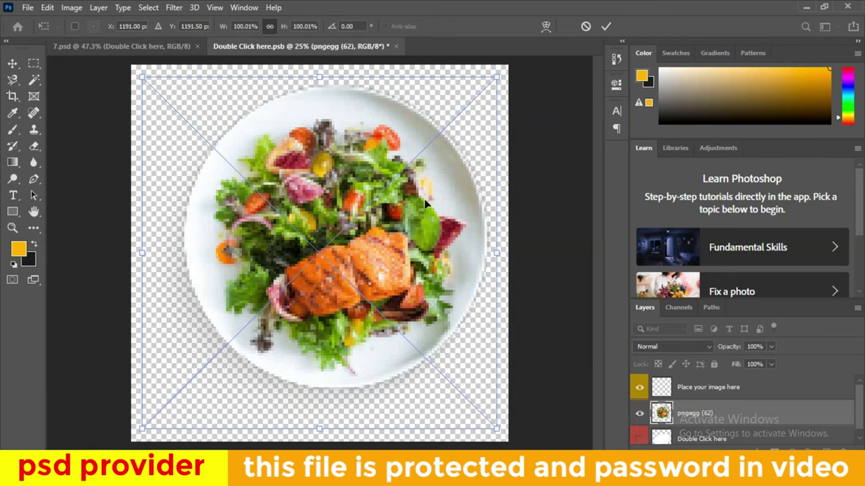
pyautogui.click(606, 25)
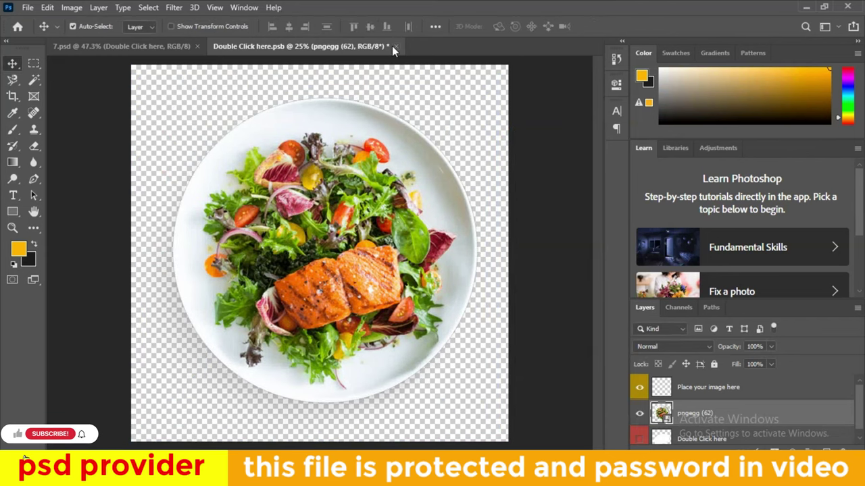
pyautogui.click(395, 46)
# Step: Save the placeholder, review flyer 7 with the salad, then close 7.psd without saving
pyautogui.click(383, 182)
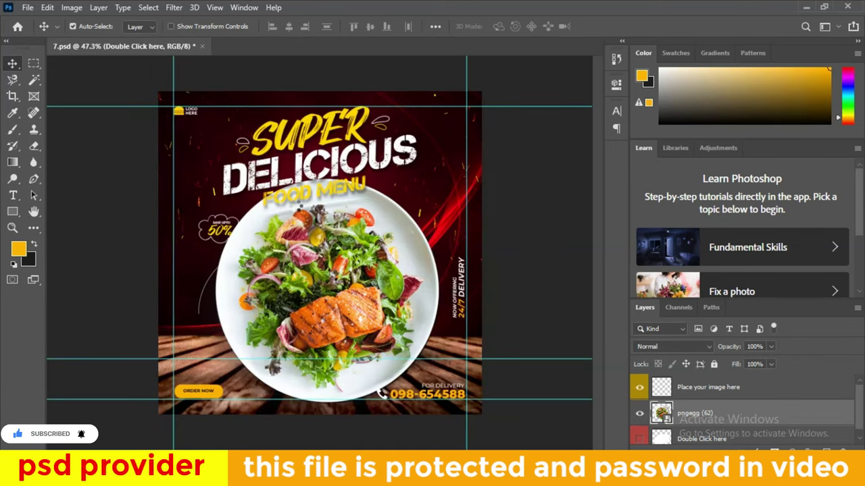
pyautogui.scroll(-5, 330, 287)
pyautogui.scroll(1, 330, 287)
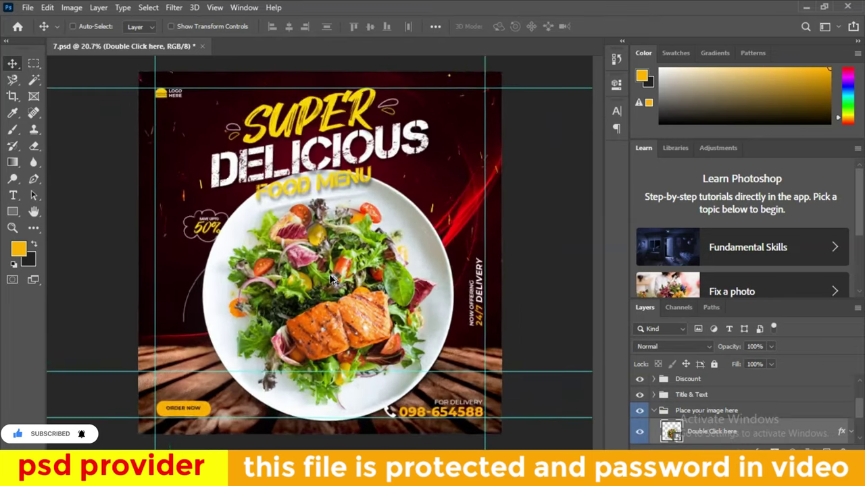
pyautogui.scroll(3, 330, 287)
pyautogui.scroll(-1, 329, 280)
pyautogui.scroll(-1, 330, 274)
pyautogui.scroll(2, 330, 274)
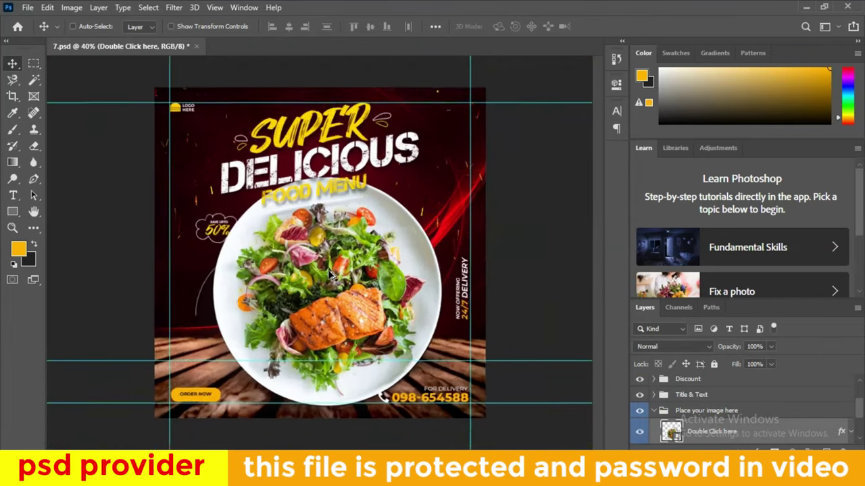
pyautogui.scroll(1, 330, 273)
pyautogui.click(202, 46)
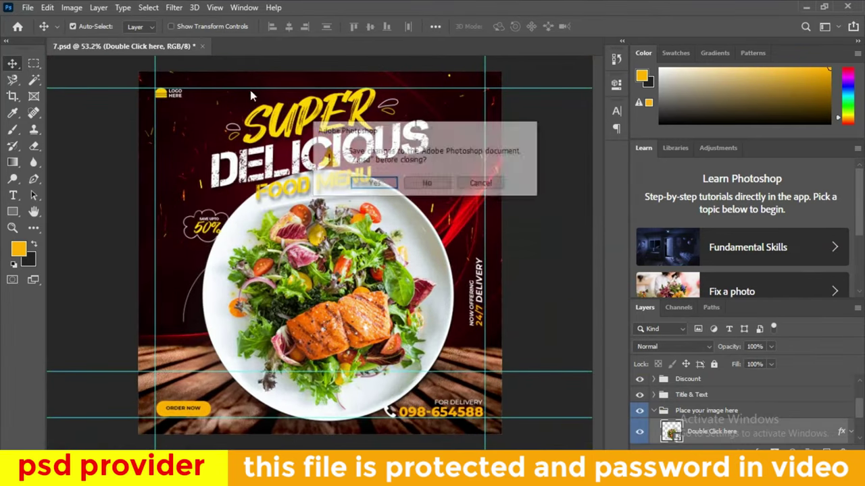
pyautogui.click(420, 181)
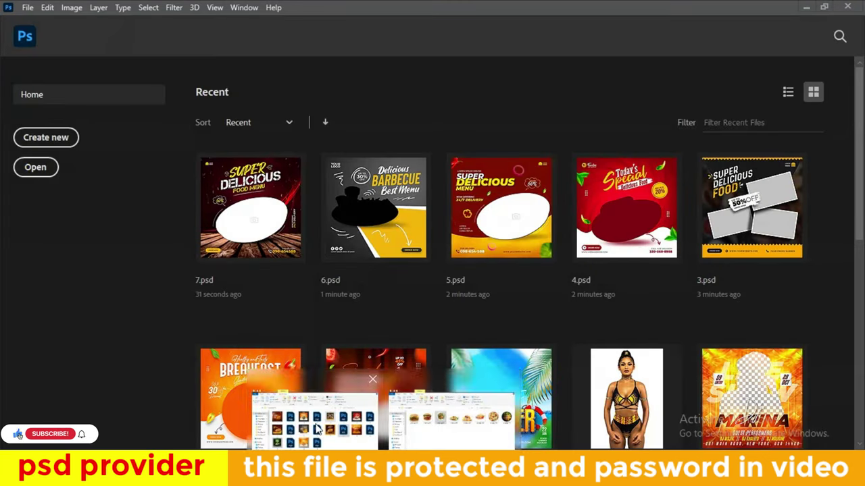
# Step: Open 8.psd, fit it on screen, and open its Place Your Image Here smart object
pyautogui.click(314, 416)
pyautogui.doubleClick(732, 295)
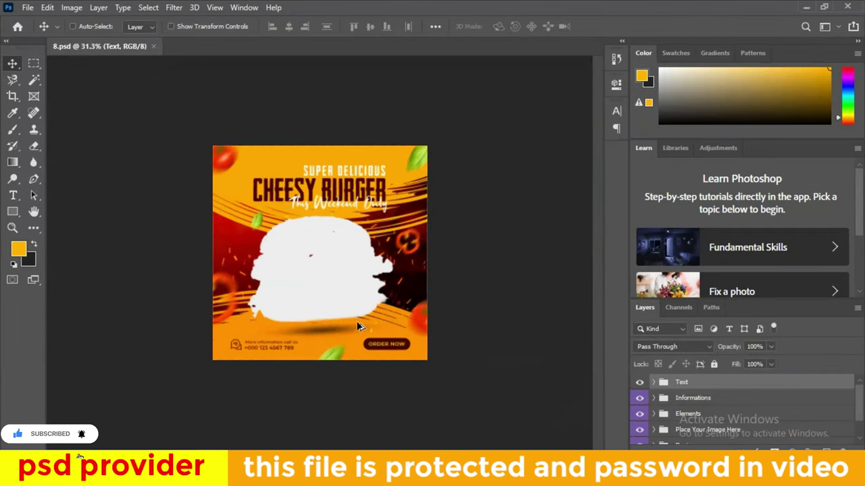
pyautogui.hotkey('ctrl', '0')
pyautogui.click(357, 328)
pyautogui.doubleClick(670, 433)
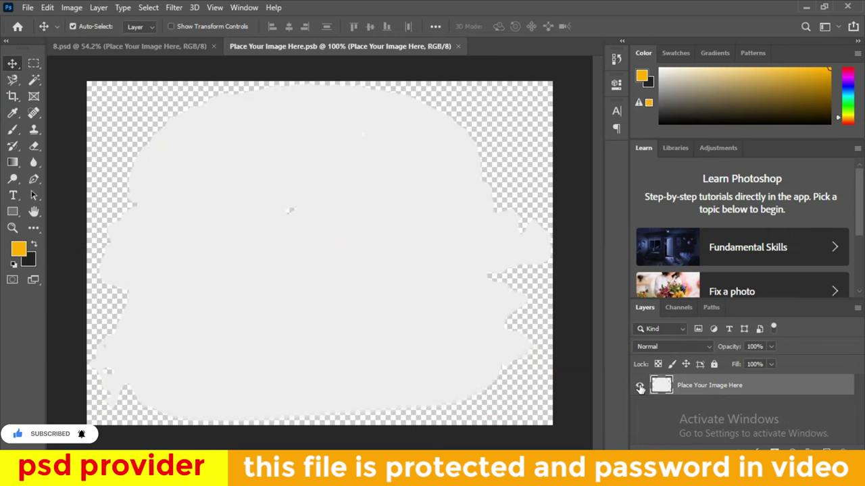
# Step: Hide the grey placeholder, place the pngegg (61) burger enlarged, and save the smart object
pyautogui.click(639, 387)
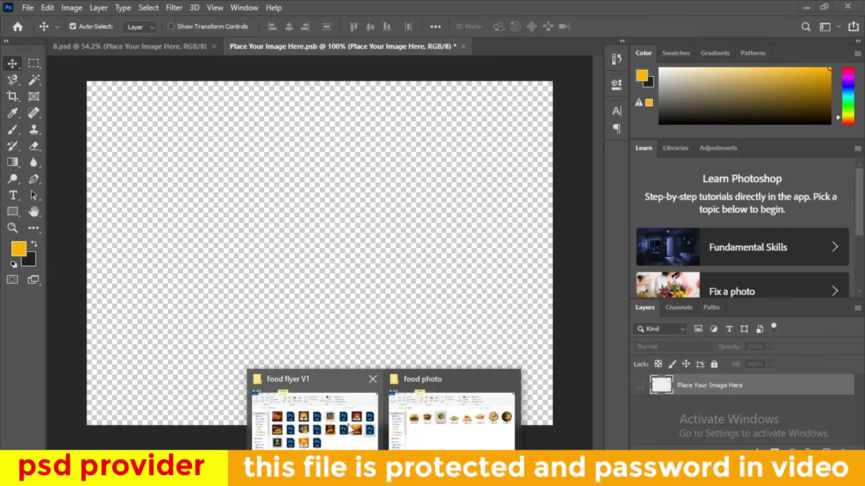
pyautogui.click(452, 419)
pyautogui.moveTo(311, 233)
pyautogui.mouseDown()
pyautogui.moveTo(291, 446)
pyautogui.moveTo(325, 217)
pyautogui.mouseUp()
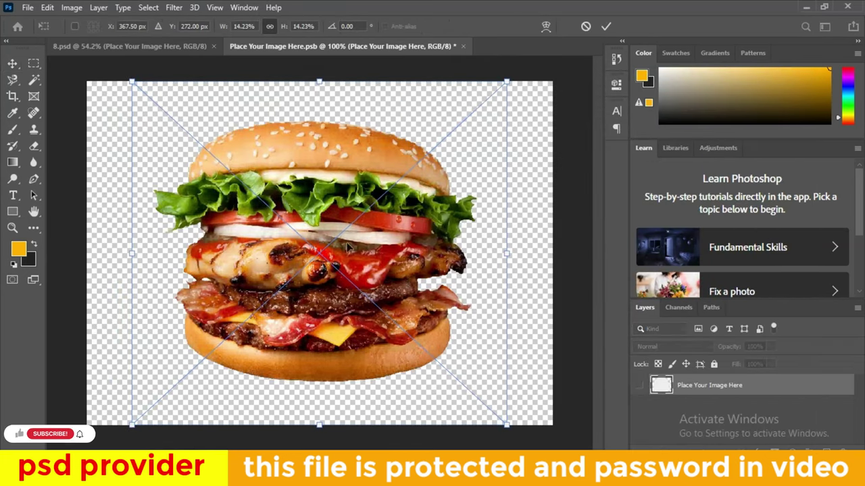
pyautogui.moveTo(505, 425); pyautogui.dragTo(556, 448)
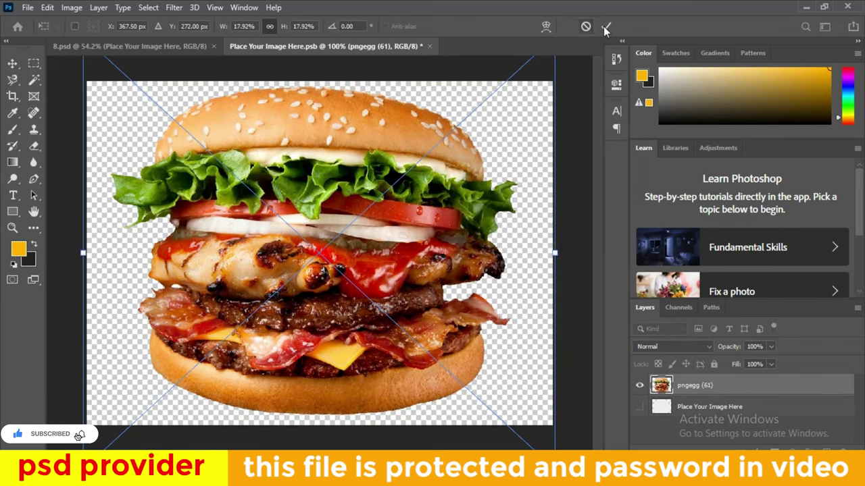
pyautogui.click(606, 28)
pyautogui.click(430, 46)
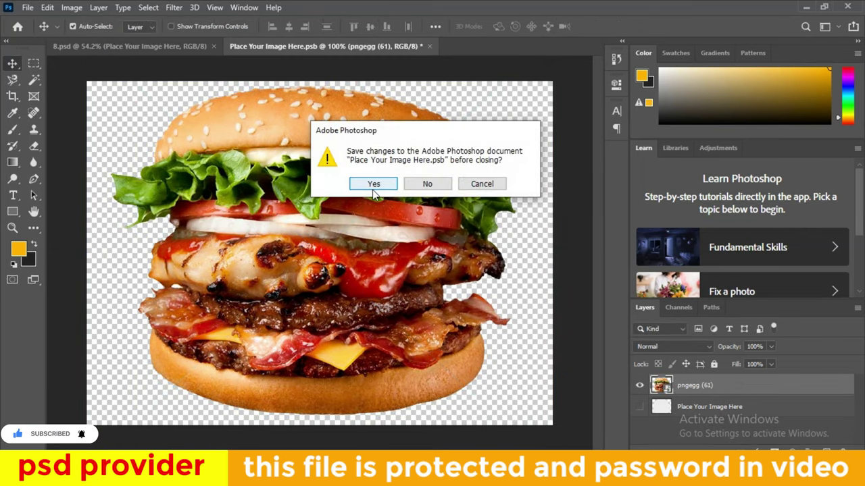
pyautogui.click(377, 184)
# Step: Review the updated Cheesy Burger flyer, then close 8.psd
pyautogui.scroll(-2, 323, 150)
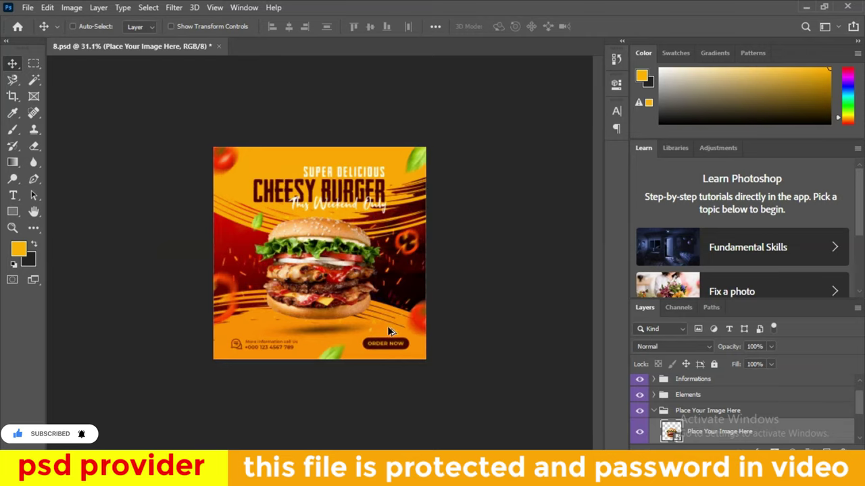
pyautogui.scroll(1, 338, 237)
pyautogui.scroll(4, 346, 292)
pyautogui.scroll(2, 346, 292)
pyautogui.scroll(-4, 346, 292)
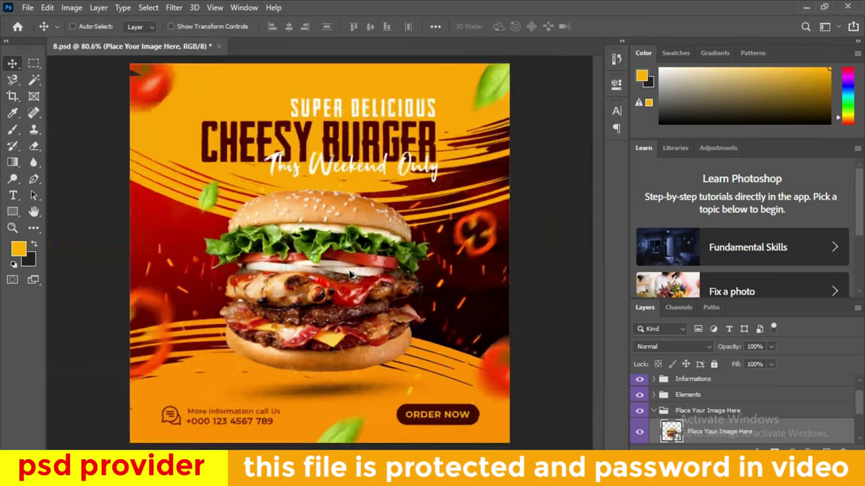
pyautogui.scroll(-1, 350, 273)
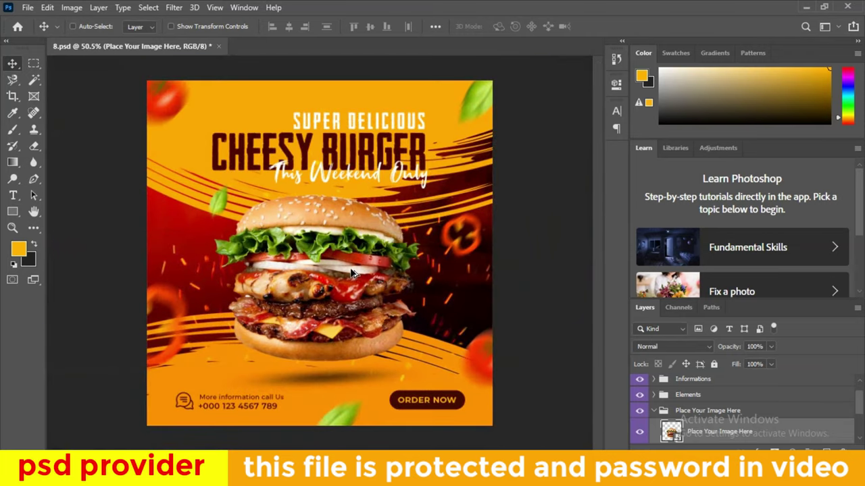
pyautogui.click(218, 46)
# Step: Discard the previous flyer, open 9.psd and enter its Double-Click-Here smart object
pyautogui.click(440, 189)
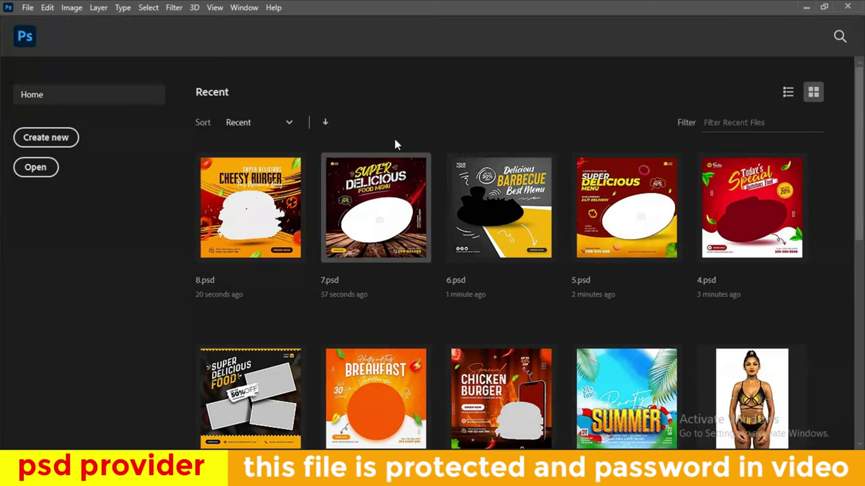
pyautogui.click(339, 431)
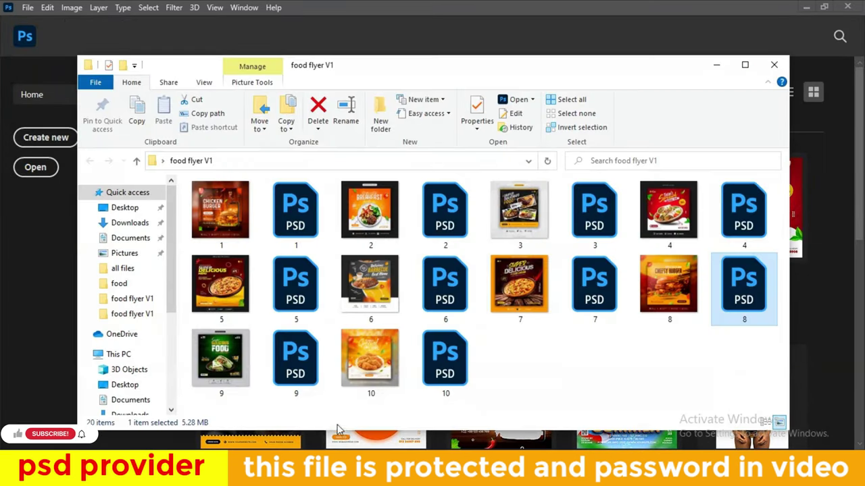
pyautogui.doubleClick(295, 359)
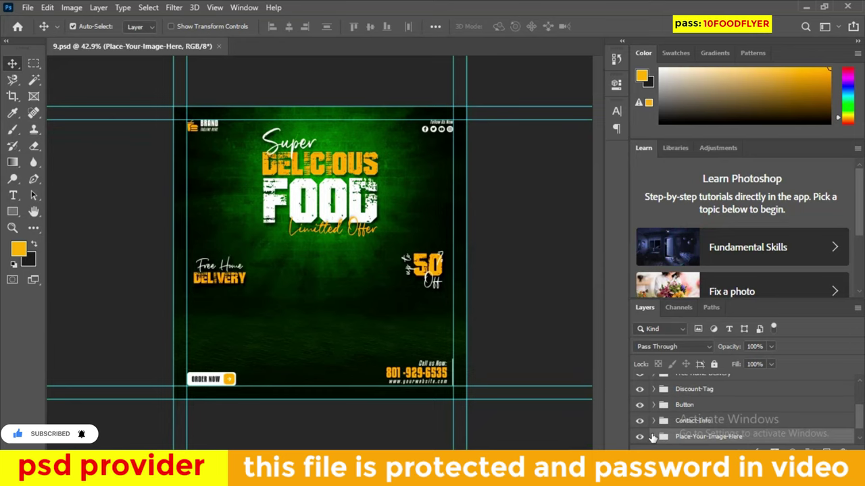
pyautogui.click(653, 437)
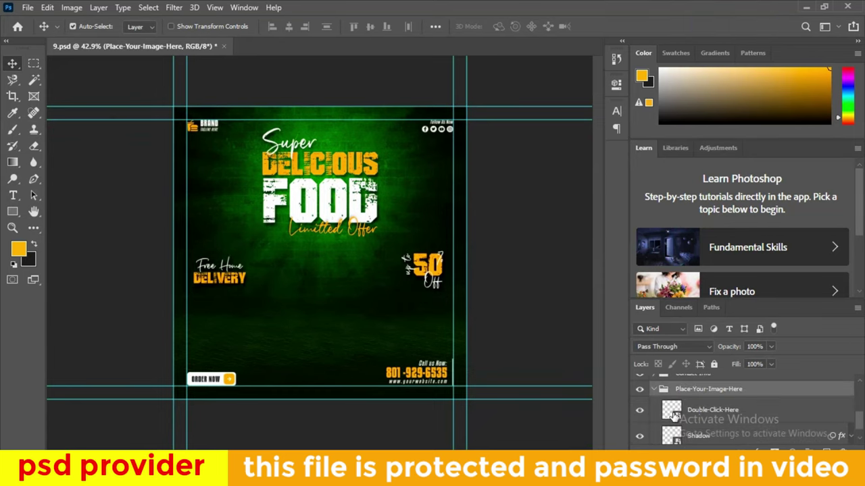
pyautogui.doubleClick(673, 412)
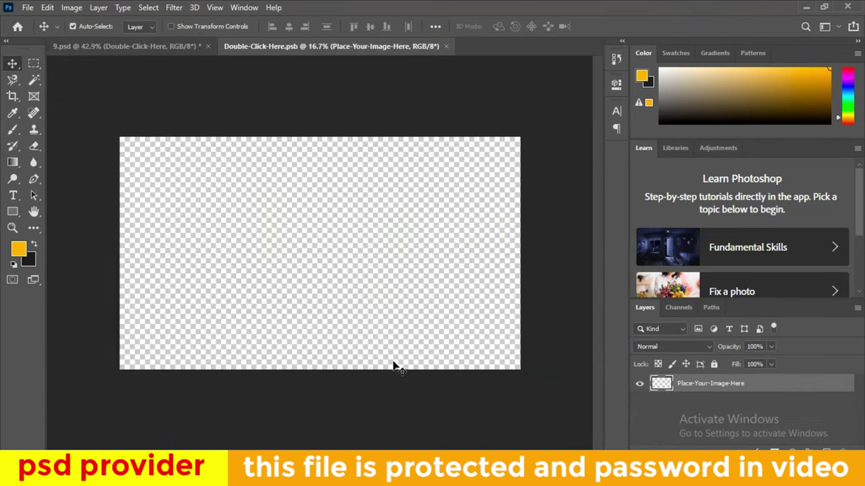
# Step: Place the pngegg (63) salad photo in the smart object and save it back to 9.psd
pyautogui.click(431, 435)
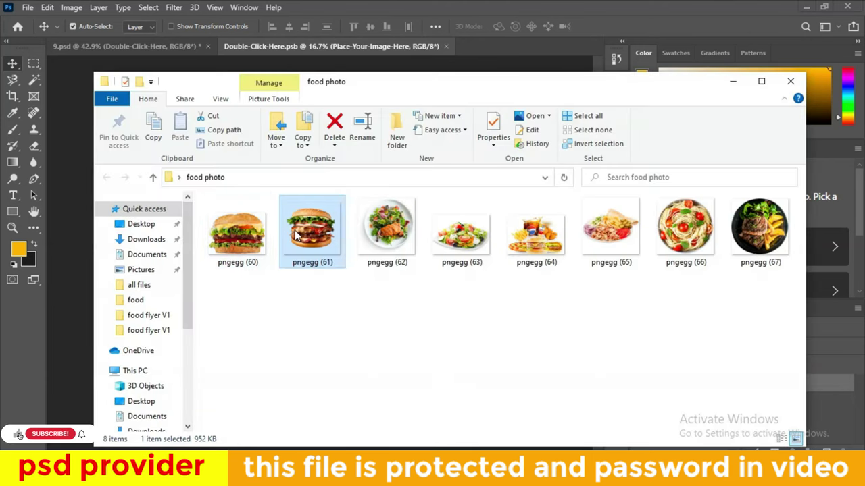
pyautogui.moveTo(295, 233)
pyautogui.mouseDown()
pyautogui.moveTo(478, 241)
pyautogui.moveTo(290, 473)
pyautogui.moveTo(290, 264)
pyautogui.moveTo(459, 363)
pyautogui.mouseUp()
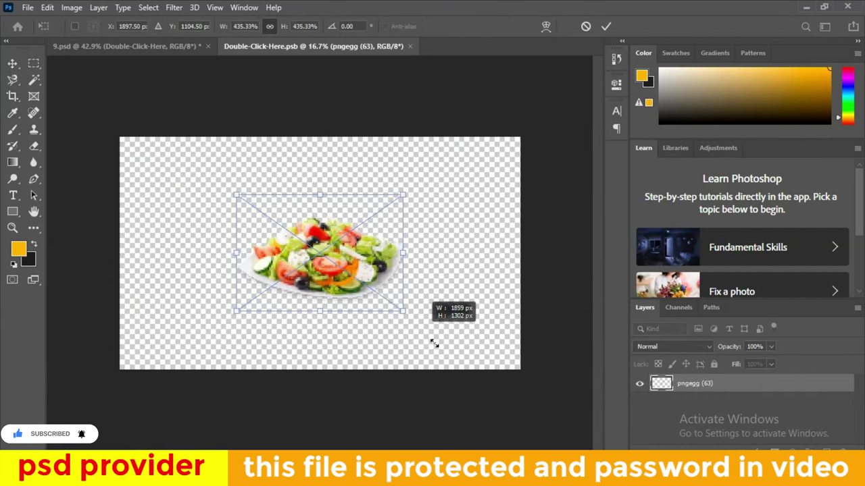
pyautogui.click(606, 26)
pyautogui.click(415, 46)
pyautogui.click(375, 185)
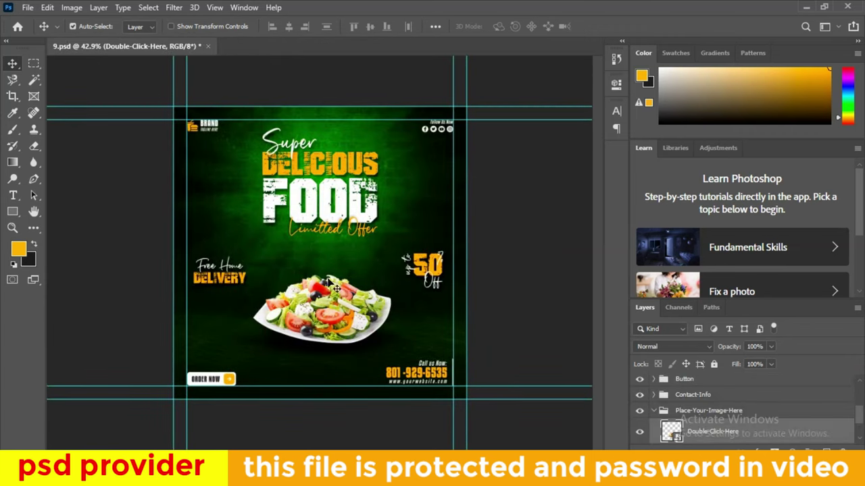
# Step: Look over the salad flyer, then close 9.psd, declining to save changes
pyautogui.keyDown('alt'); pyautogui.scroll(-2, 335, 286); pyautogui.keyUp('alt')
pyautogui.keyDown('alt'); pyautogui.scroll(-2, 338, 304); pyautogui.keyUp('alt')
pyautogui.keyDown('alt'); pyautogui.scroll(3, 286, 273); pyautogui.keyUp('alt')
pyautogui.keyDown('alt'); pyautogui.scroll(3, 285, 273); pyautogui.keyUp('alt')
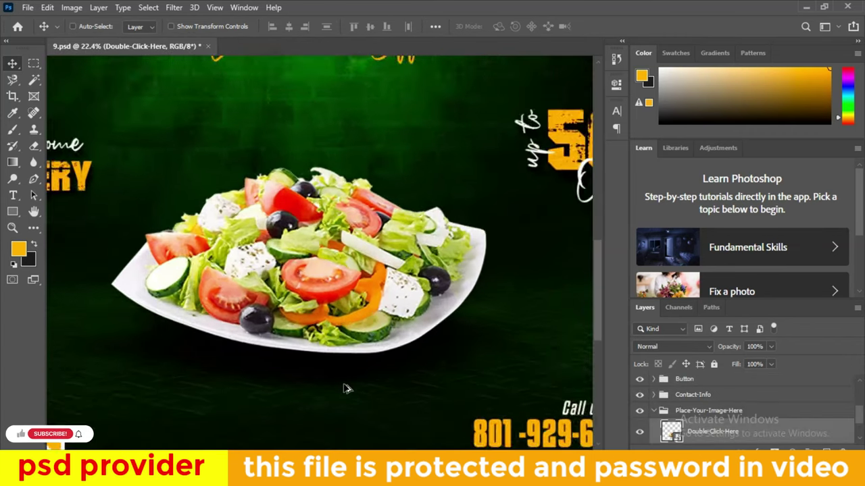
pyautogui.keyDown('alt'); pyautogui.scroll(2, 286, 273); pyautogui.keyUp('alt')
pyautogui.keyDown('alt'); pyautogui.scroll(-3, 286, 273); pyautogui.keyUp('alt')
pyautogui.keyDown('alt'); pyautogui.scroll(-2, 286, 273); pyautogui.keyUp('alt')
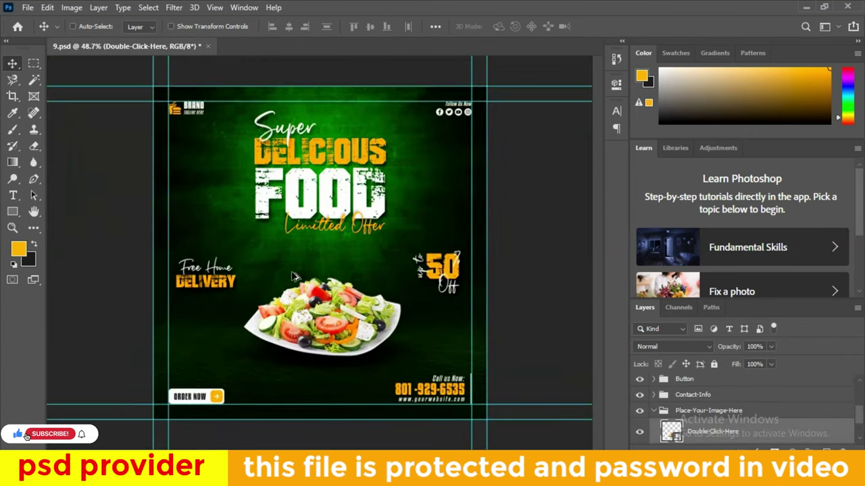
pyautogui.click(208, 46)
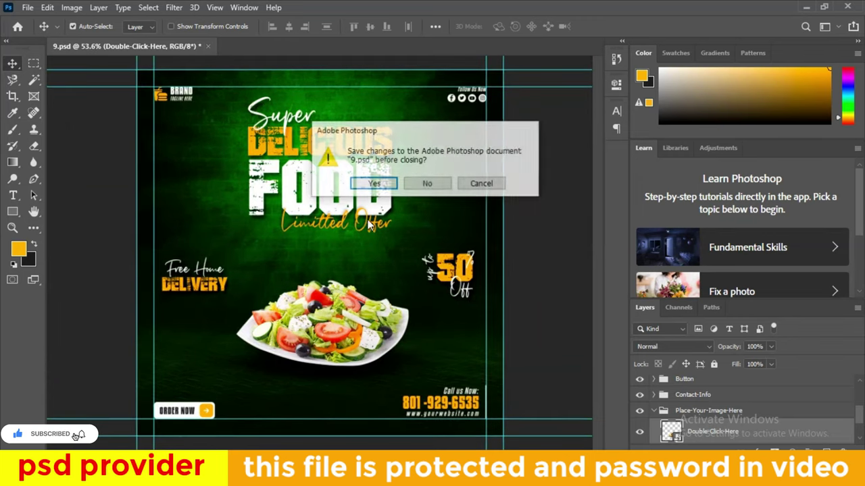
pyautogui.click(427, 184)
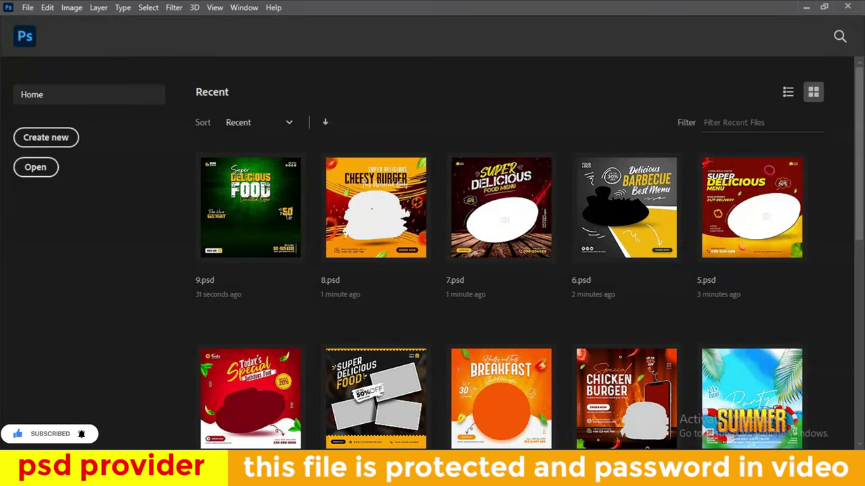
# Step: Open 10.psd from the food flyer V1 folder and enter its grey placeholder smart object
pyautogui.click(330, 405)
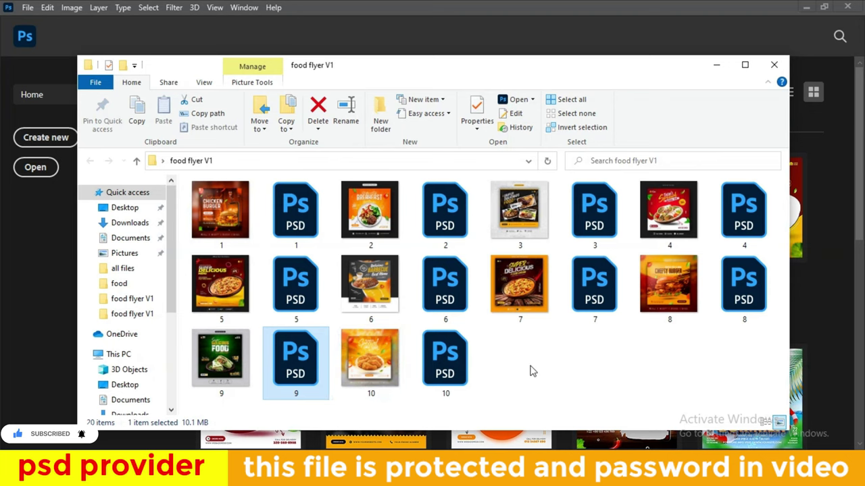
pyautogui.doubleClick(454, 361)
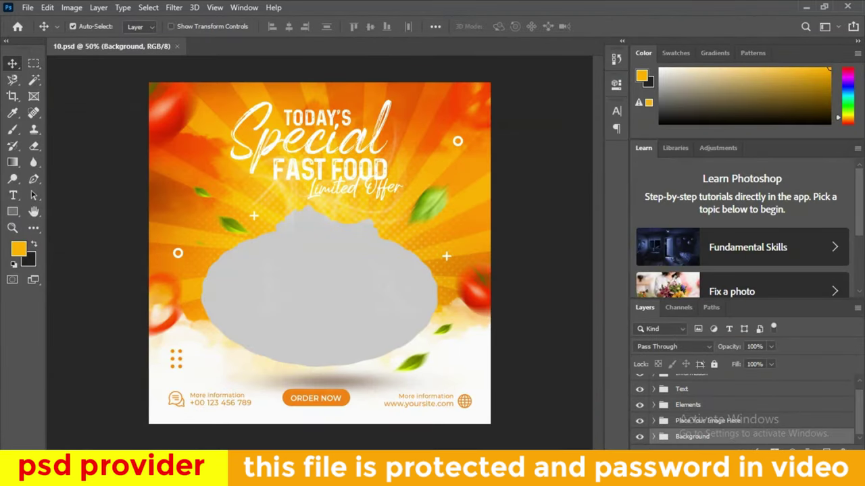
pyautogui.click(336, 312)
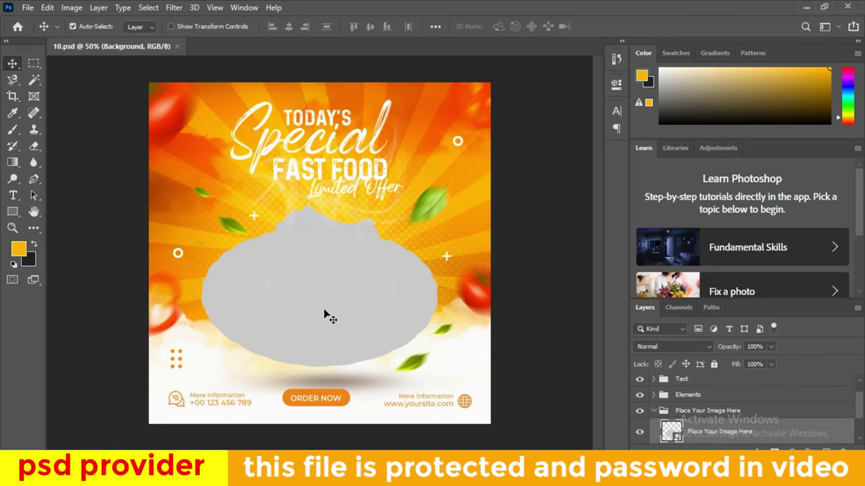
pyautogui.doubleClick(672, 436)
# Step: Hide Color Fill 1, place pngegg (65) scaled to about 28%, and save the smart object
pyautogui.click(639, 385)
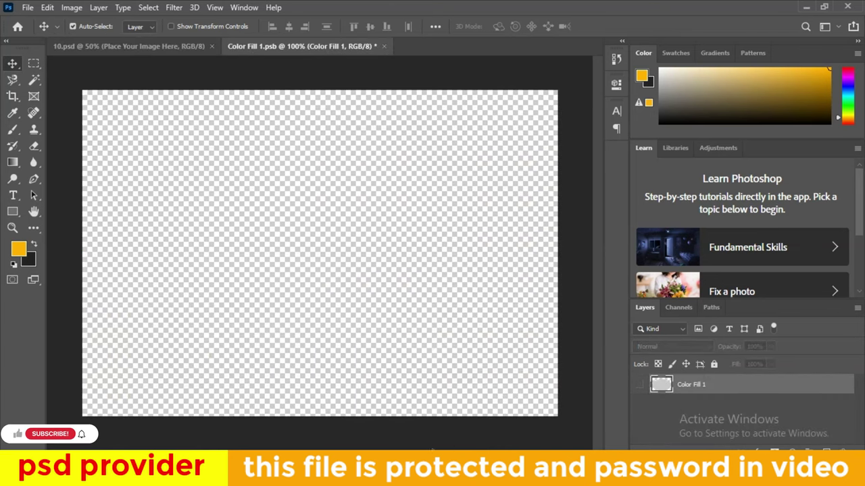
pyautogui.moveTo(432, 451)
pyautogui.click(425, 433)
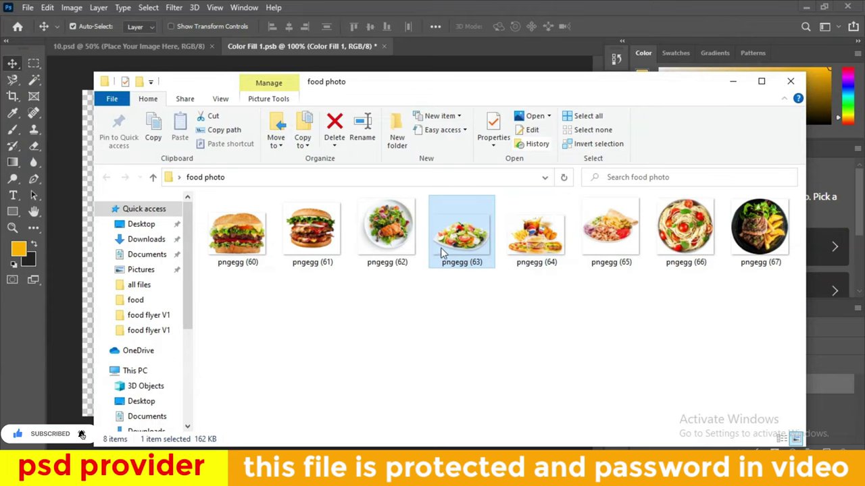
pyautogui.moveTo(614, 239)
pyautogui.mouseDown()
pyautogui.moveTo(297, 438)
pyautogui.moveTo(319, 252)
pyautogui.mouseUp()
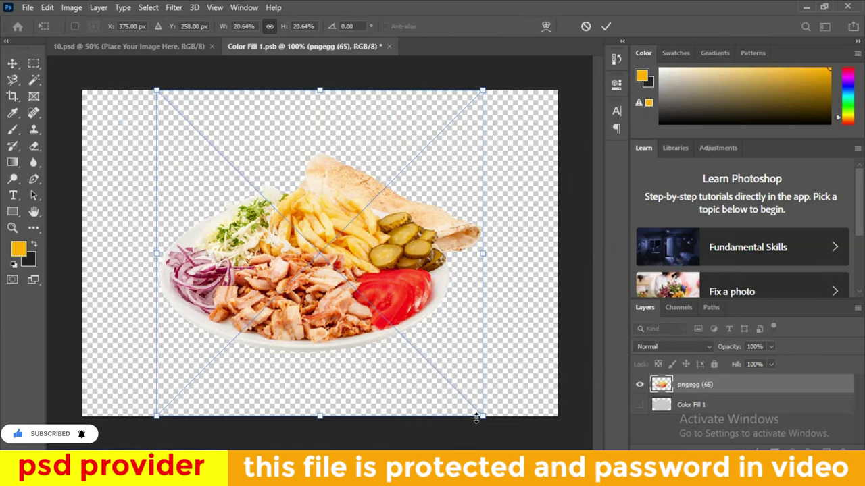
pyautogui.moveTo(480, 417); pyautogui.dragTo(543, 477)
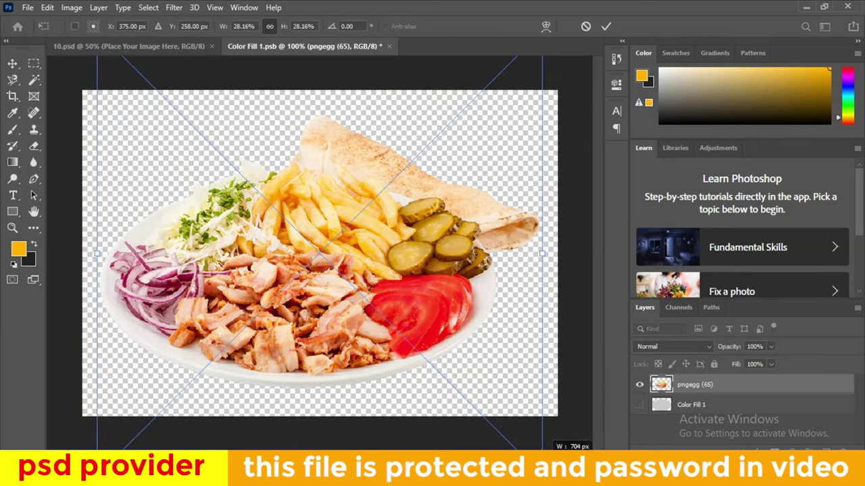
pyautogui.click(606, 27)
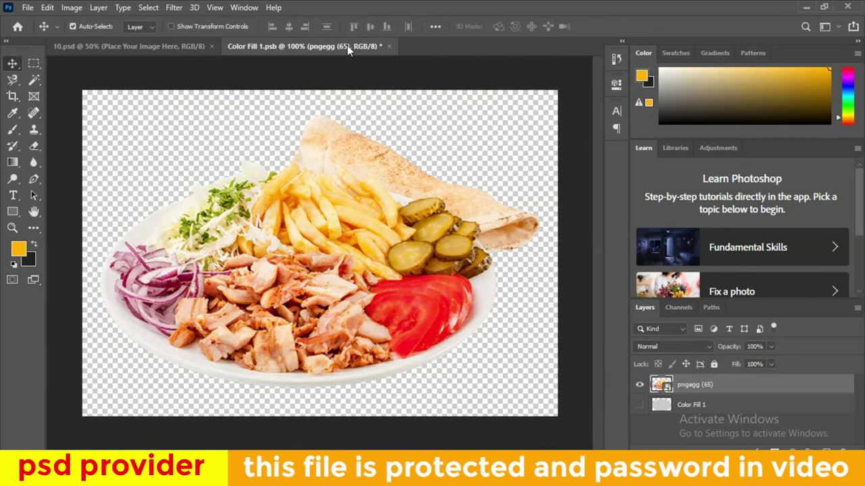
pyautogui.click(388, 46)
pyautogui.click(385, 186)
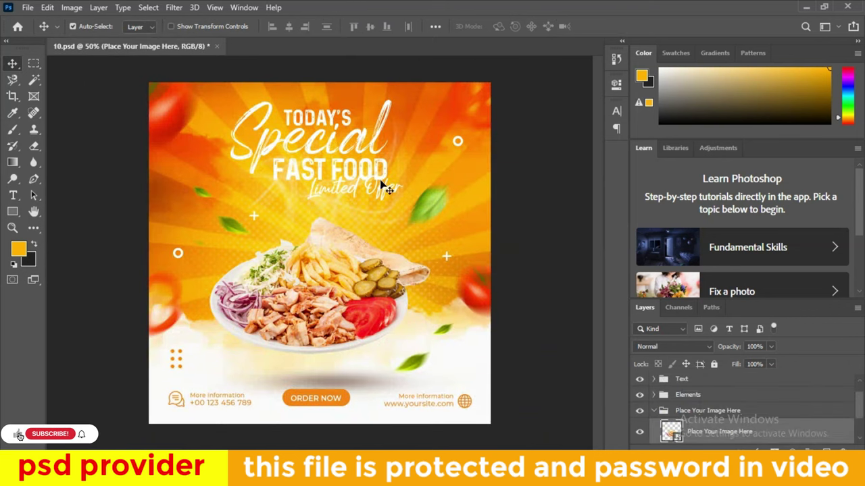
# Step: Zoom in and out on 10.psd to inspect the meat-and-fries plate in the placeholder
pyautogui.scroll(-1, 352, 362)
pyautogui.scroll(3, 329, 355)
pyautogui.scroll(2, 326, 356)
pyautogui.scroll(-2, 325, 356)
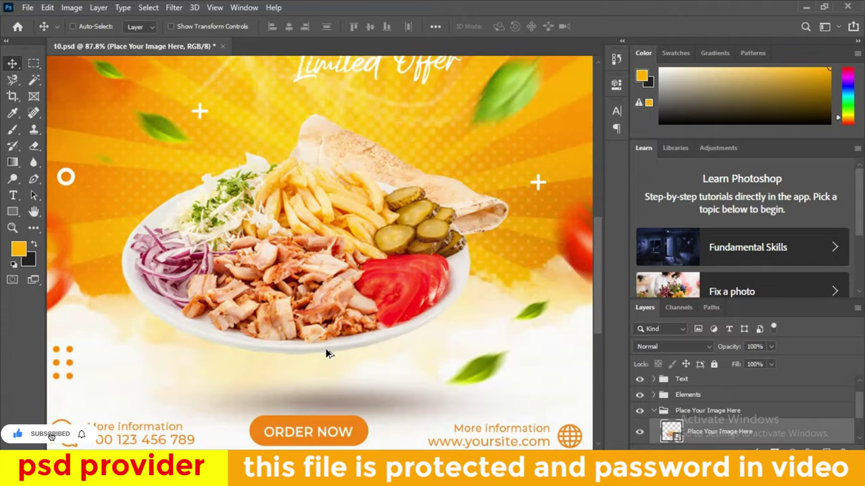
pyautogui.scroll(-2, 325, 348)
pyautogui.scroll(-1, 325, 347)
pyautogui.scroll(-1, 326, 286)
pyautogui.scroll(1, 327, 296)
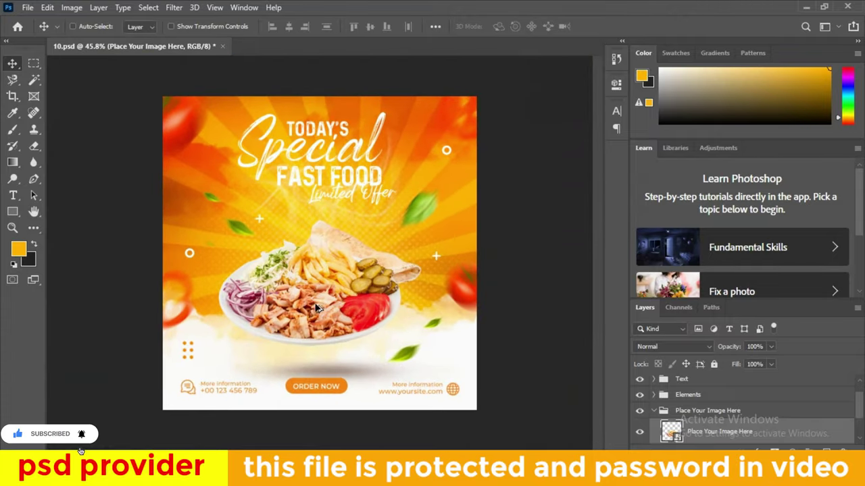